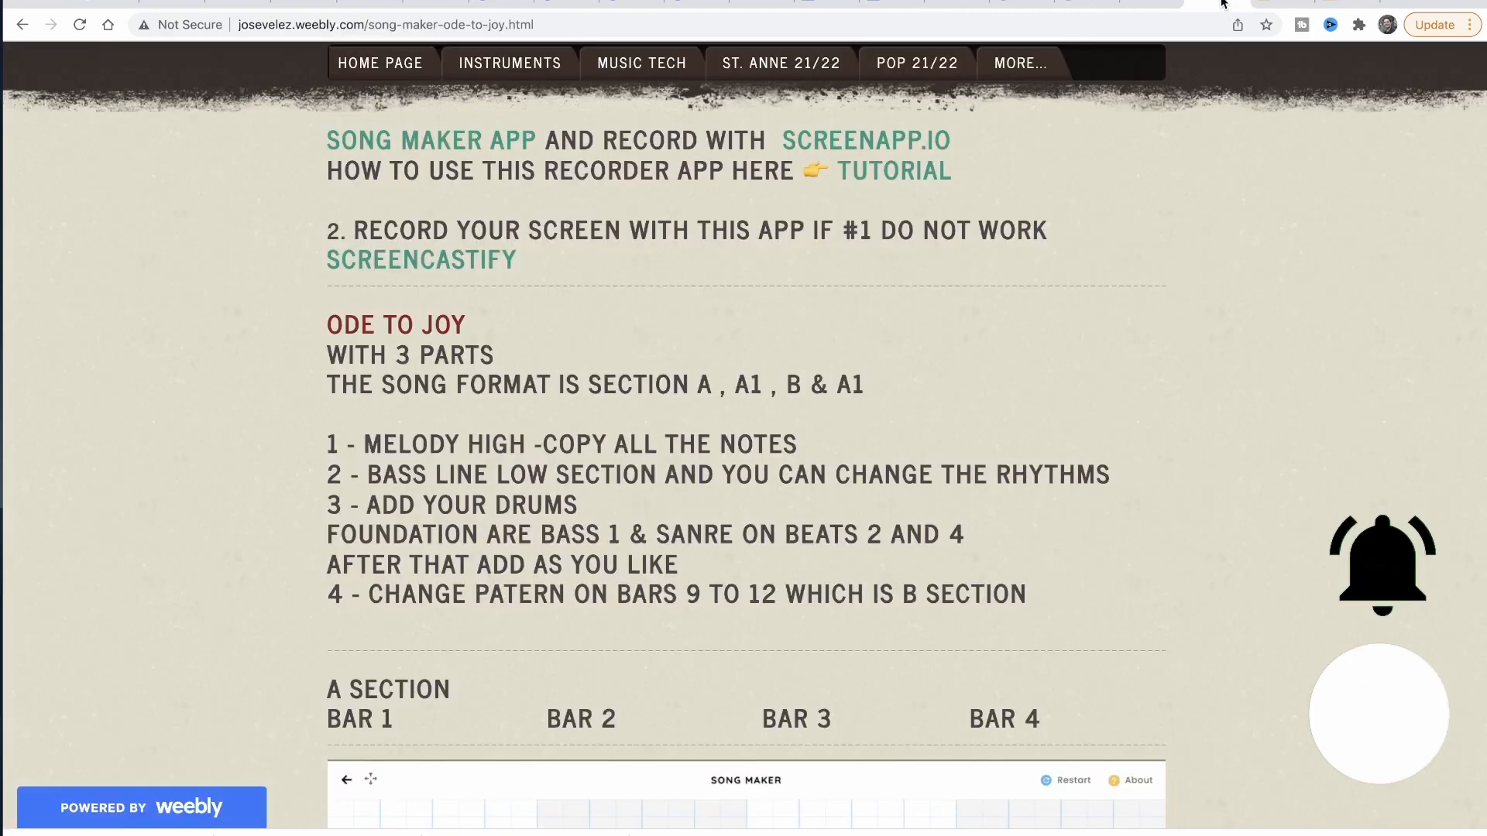
# Step: Review the Ode to Joy lesson page, covering its instructions and the note charts for all 16 bars
pyautogui.scroll(3, 1086, 364)
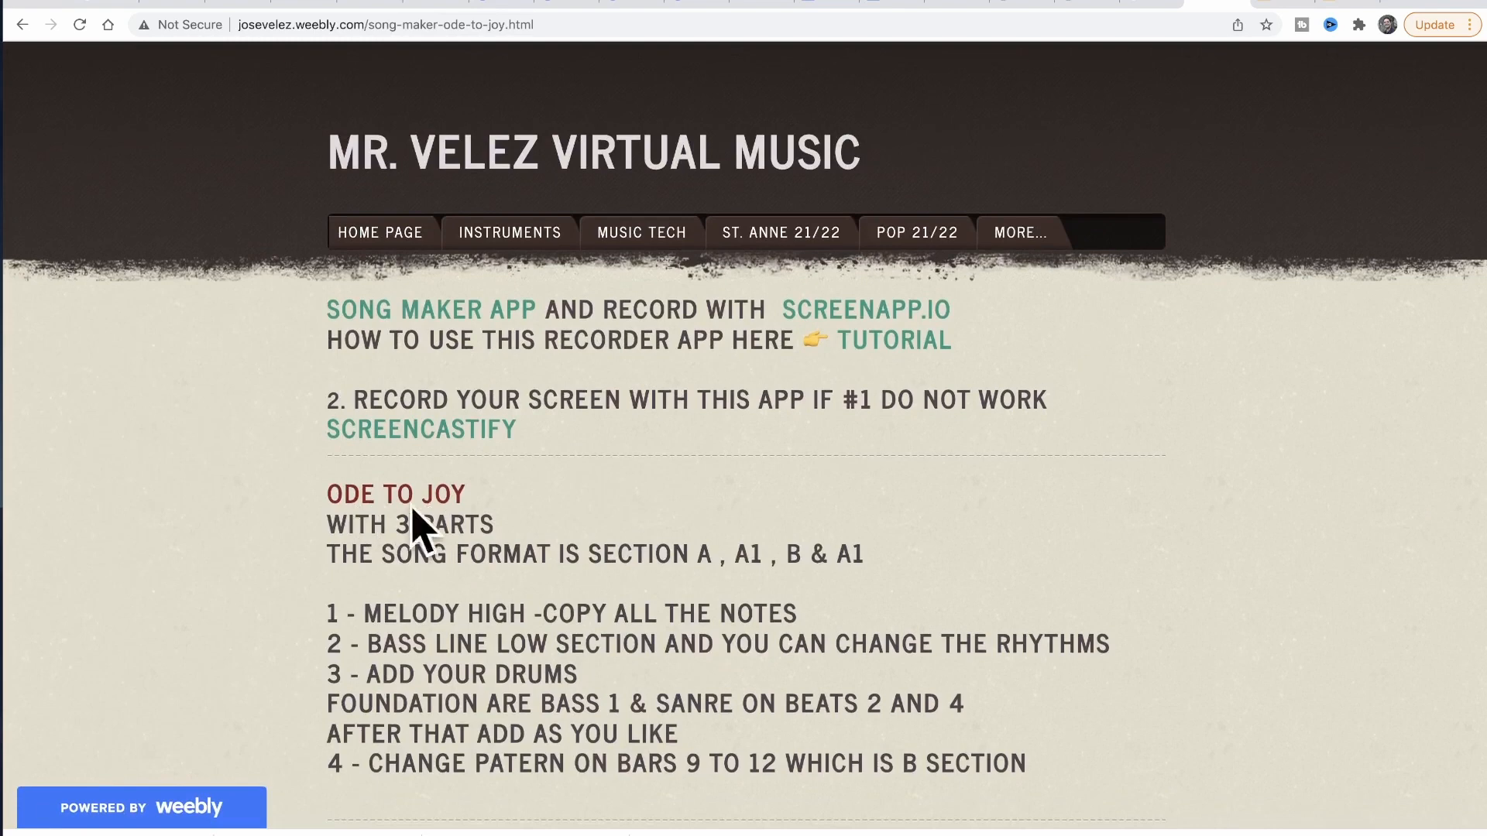
pyautogui.moveTo(641, 230)
pyautogui.moveTo(645, 265)
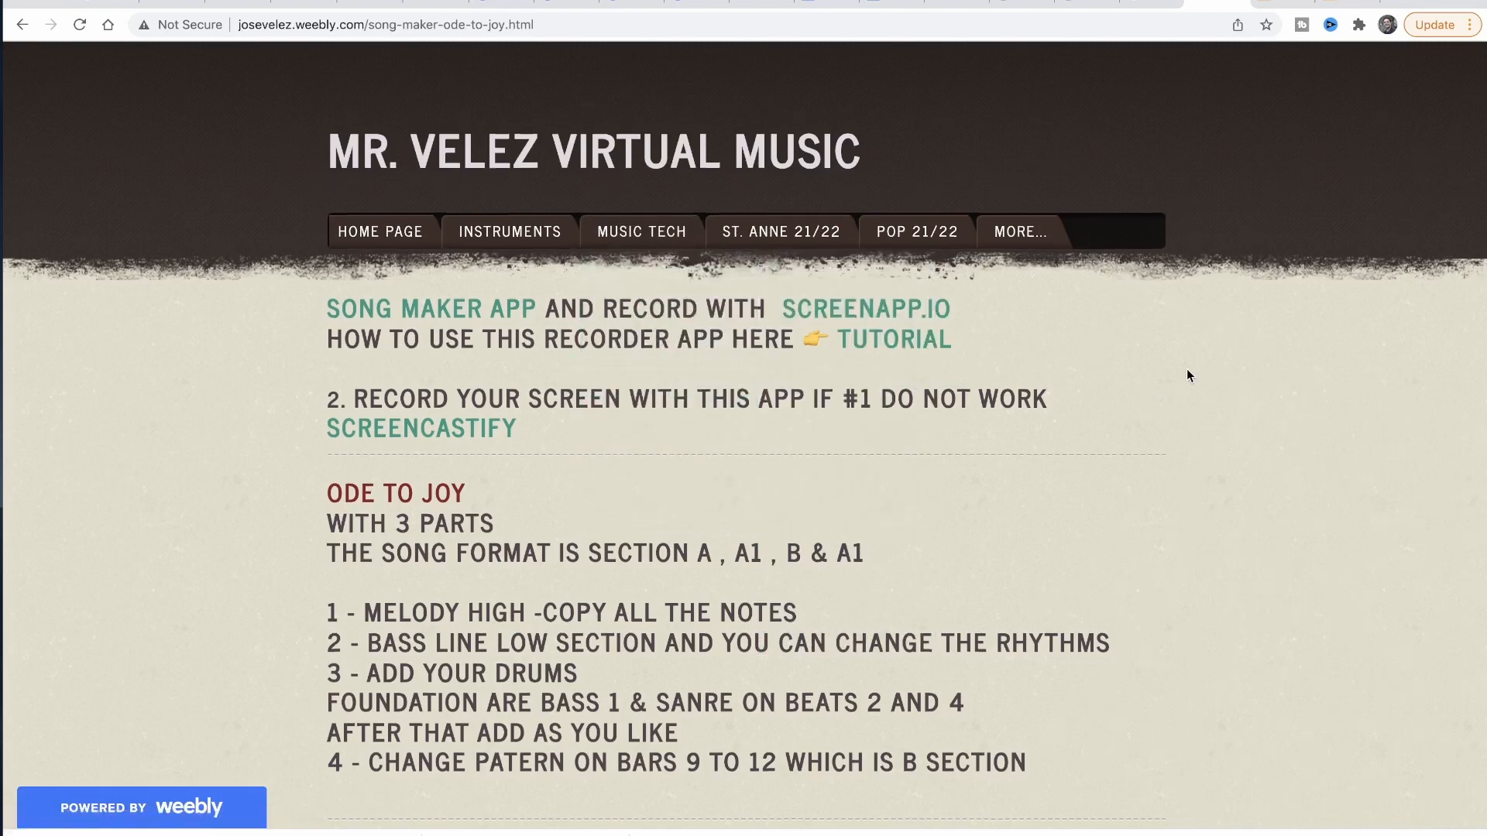
pyautogui.scroll(-2, 1187, 371)
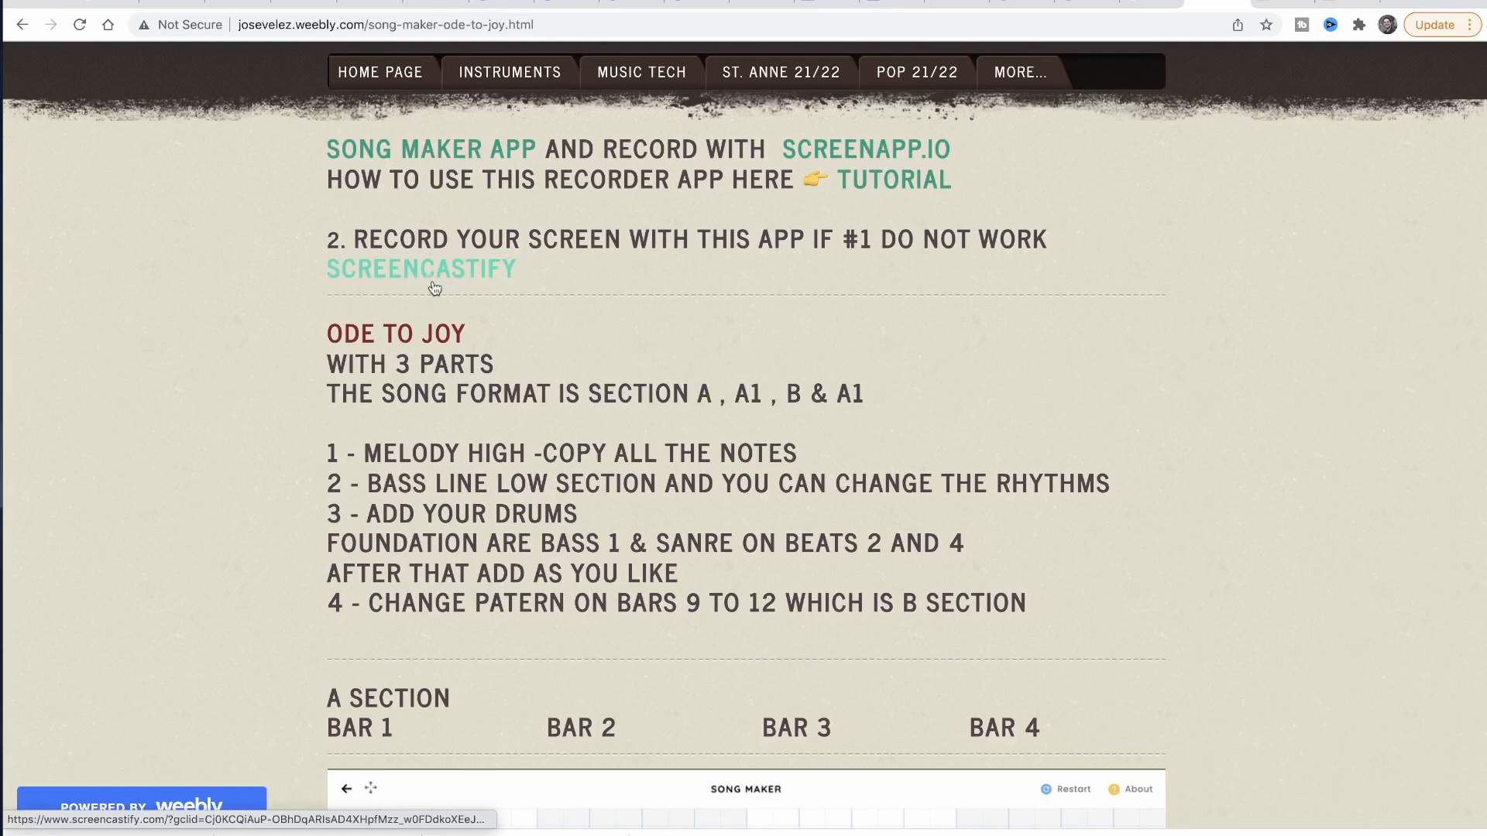
pyautogui.scroll(-4, 618, 277)
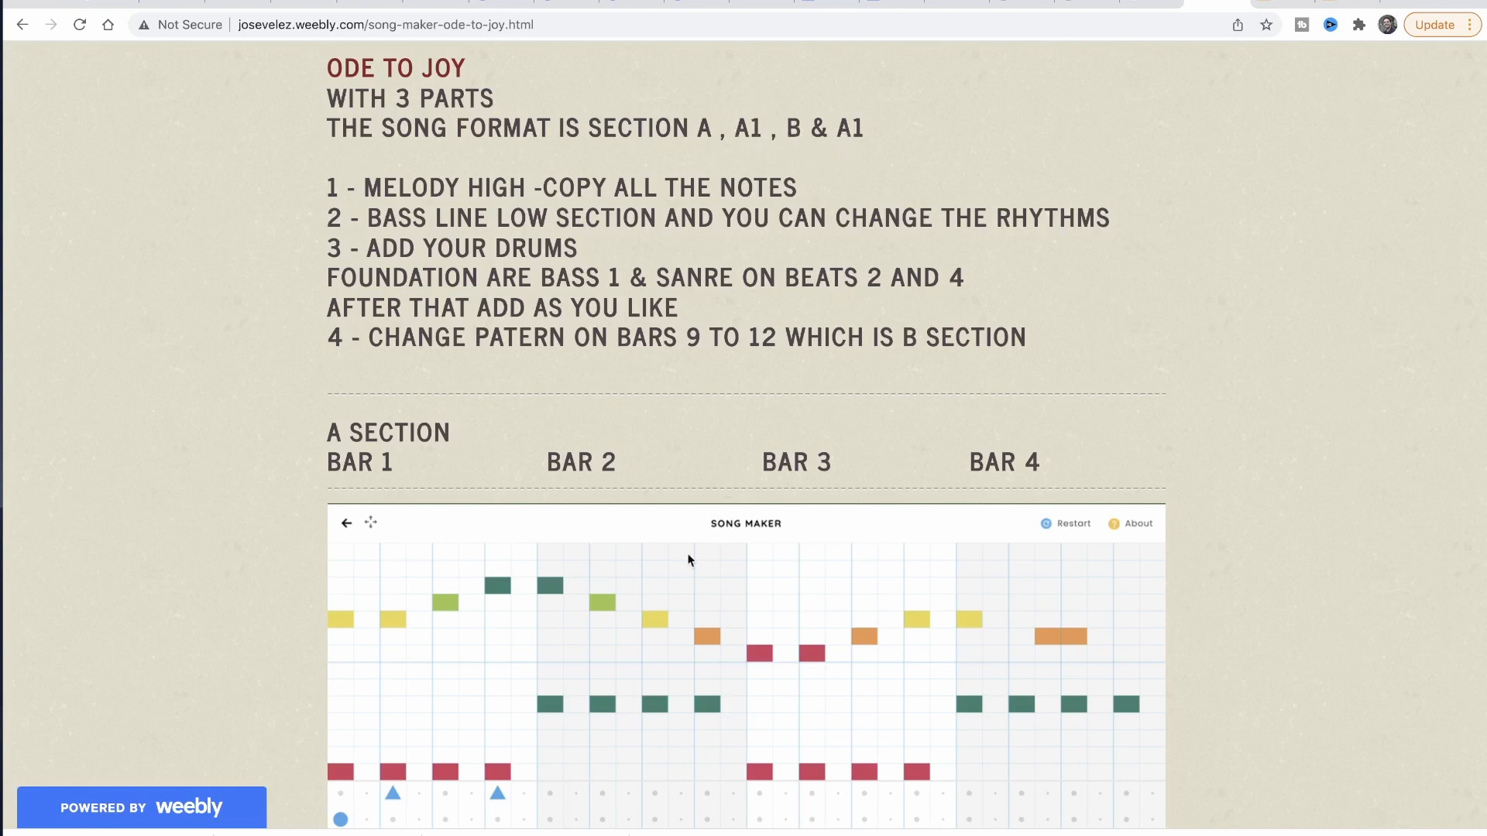
pyautogui.scroll(-5, 853, 332)
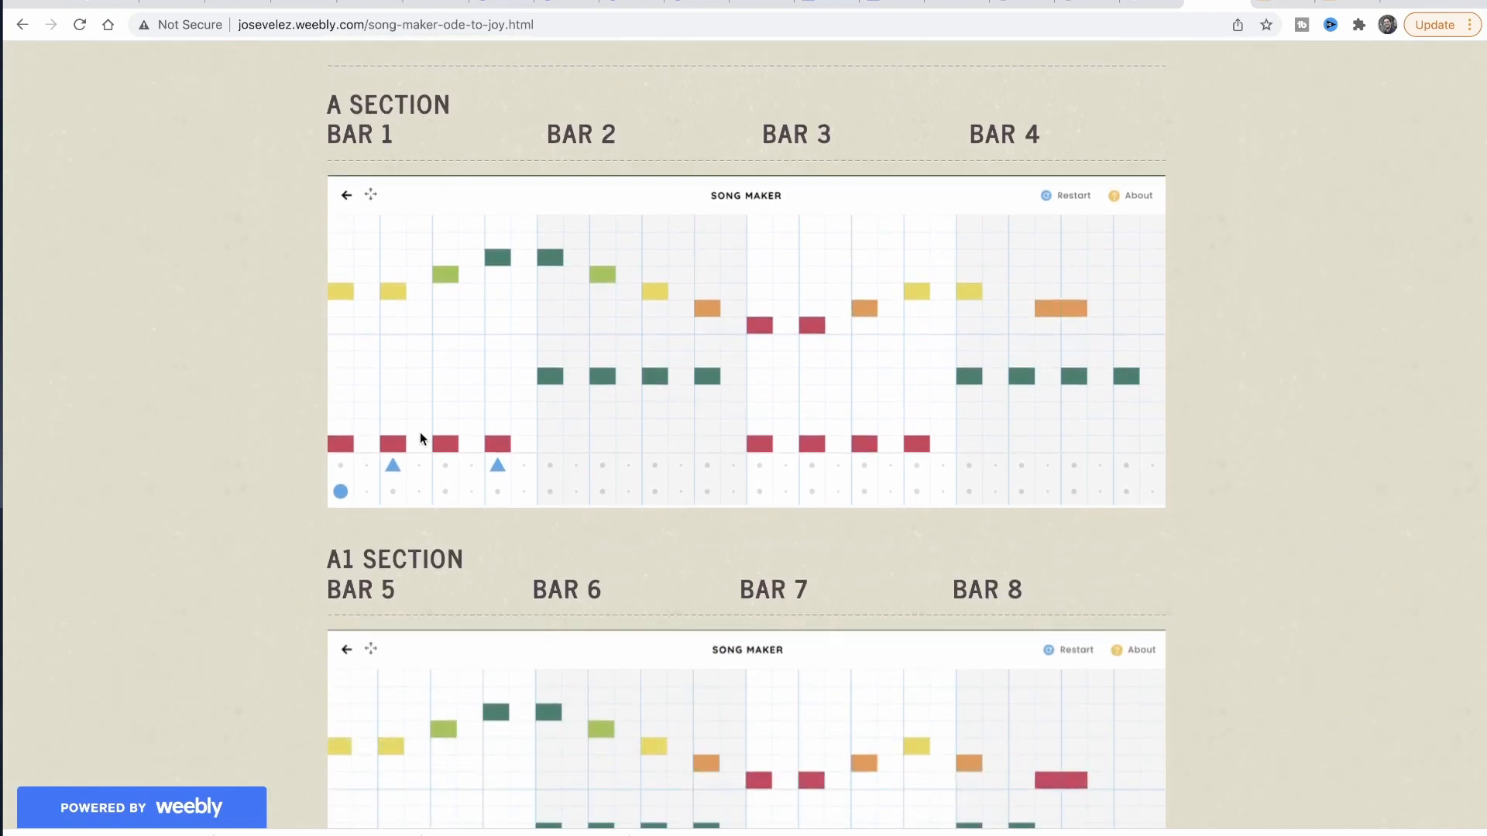
pyautogui.scroll(-5, 889, 438)
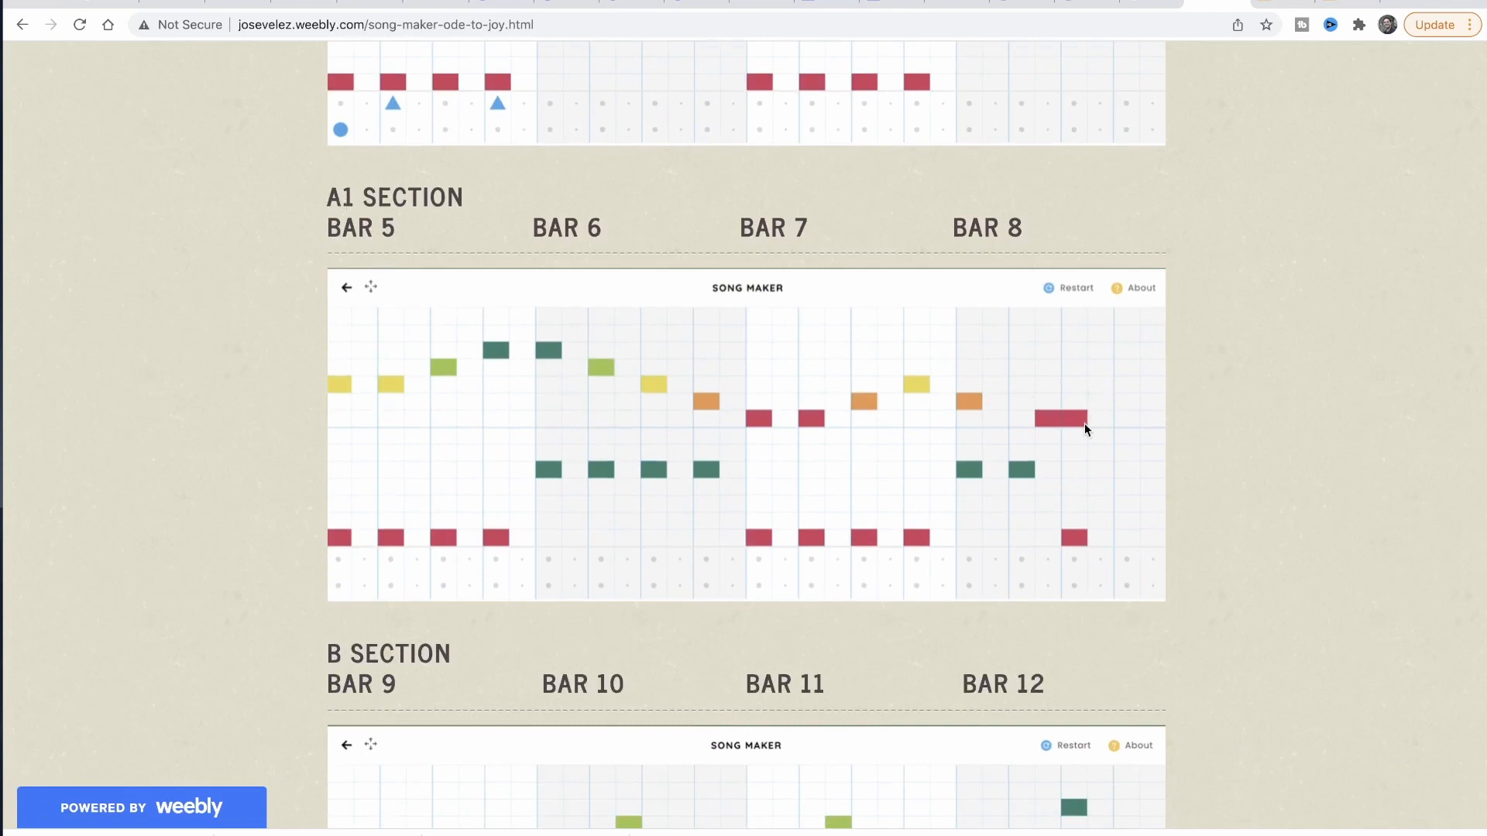
pyautogui.scroll(-5, 1084, 423)
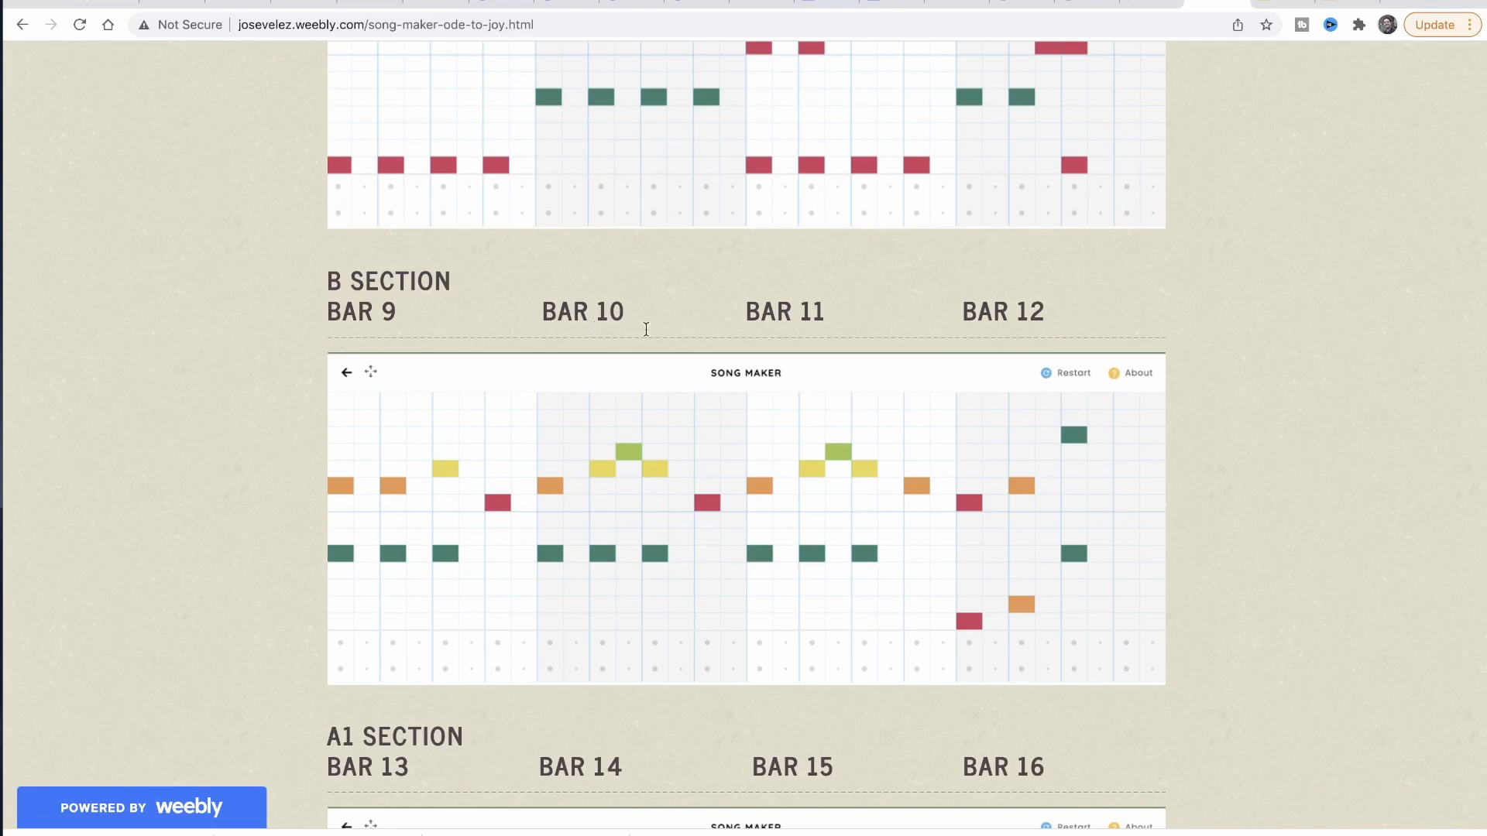
pyautogui.scroll(-3, 953, 457)
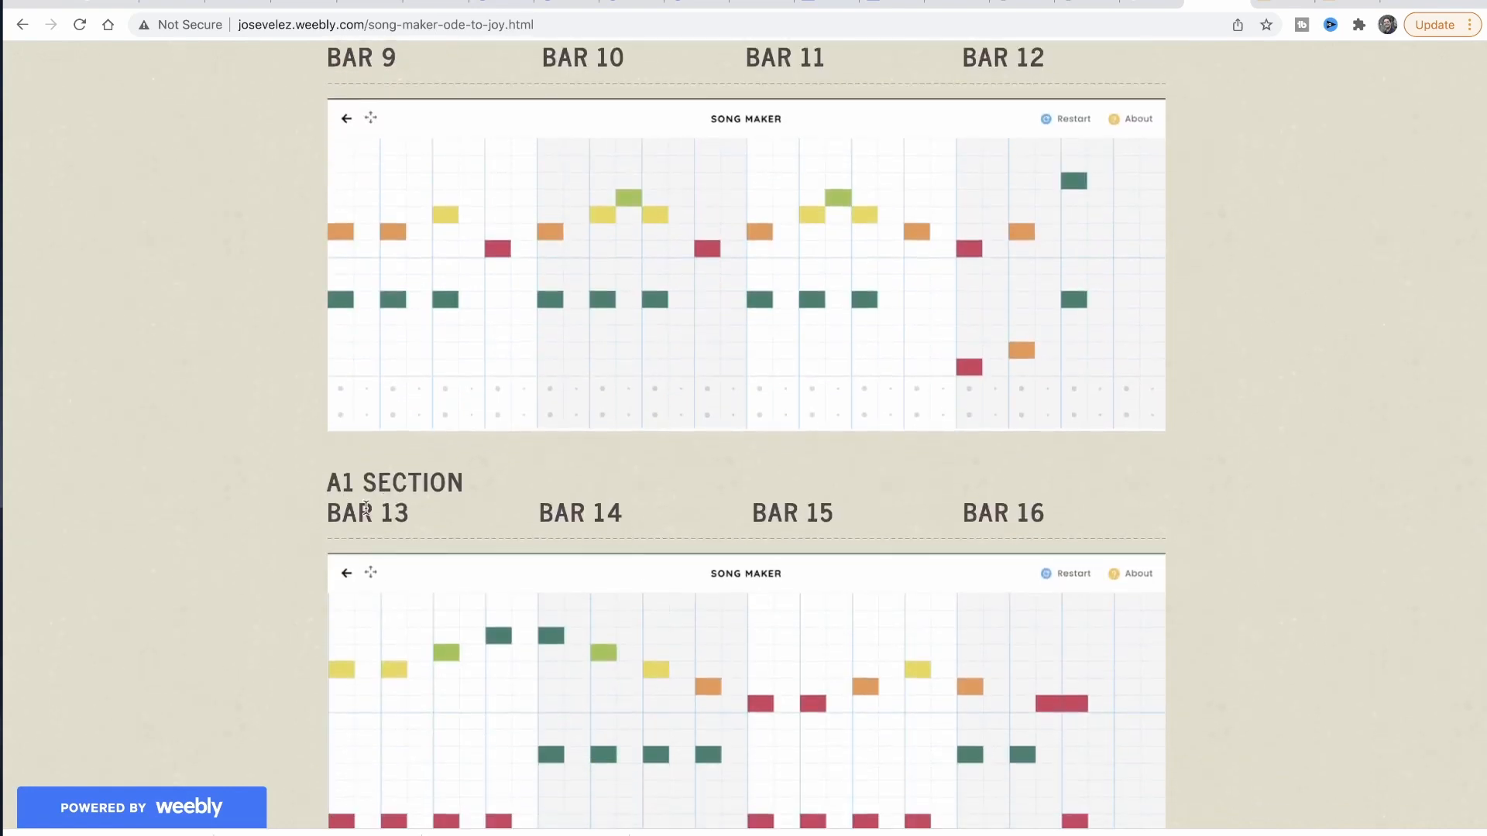
pyautogui.scroll(-1, 457, 507)
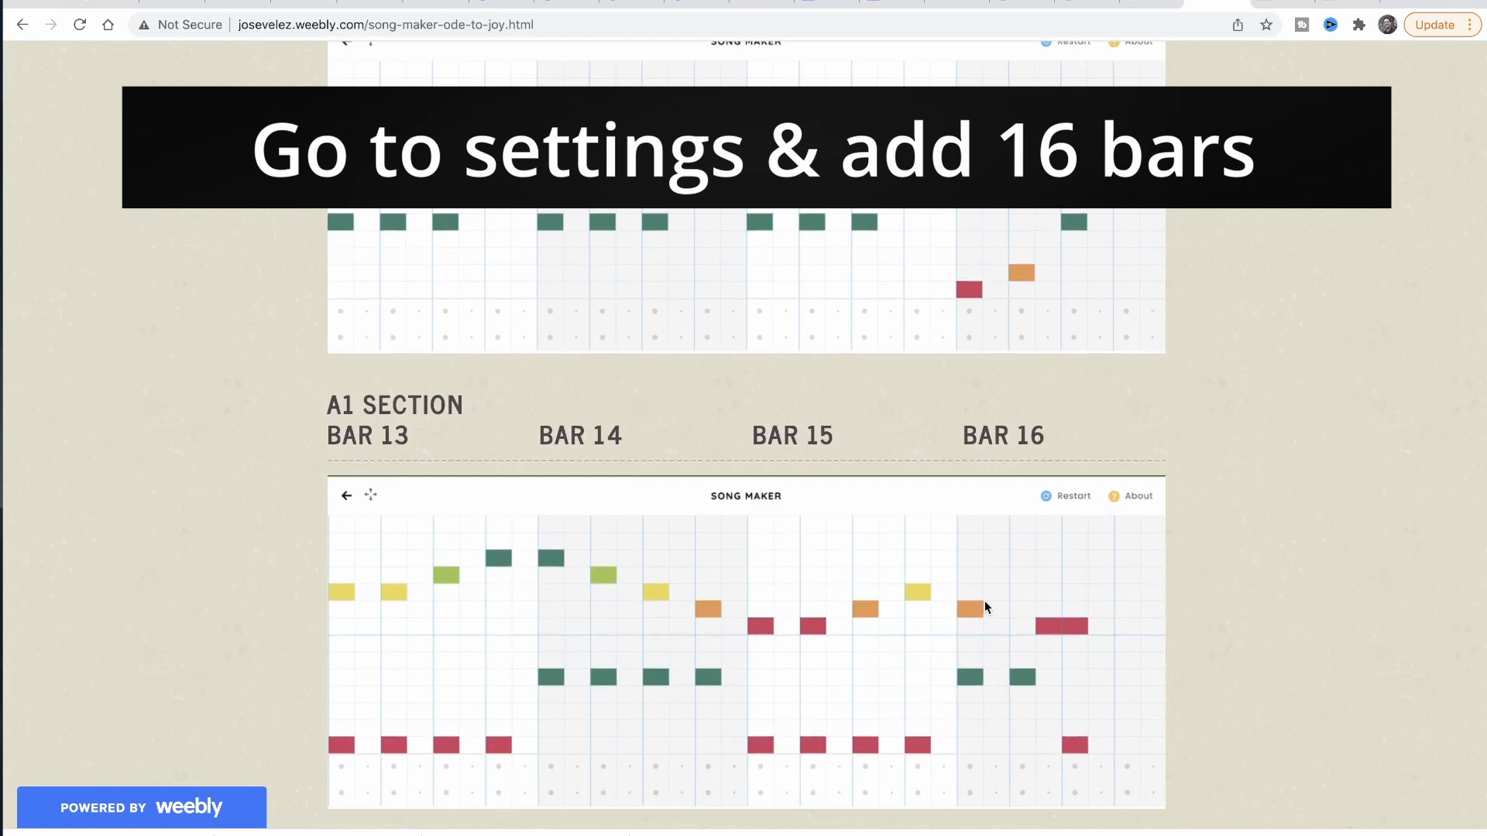
pyautogui.scroll(9, 984, 601)
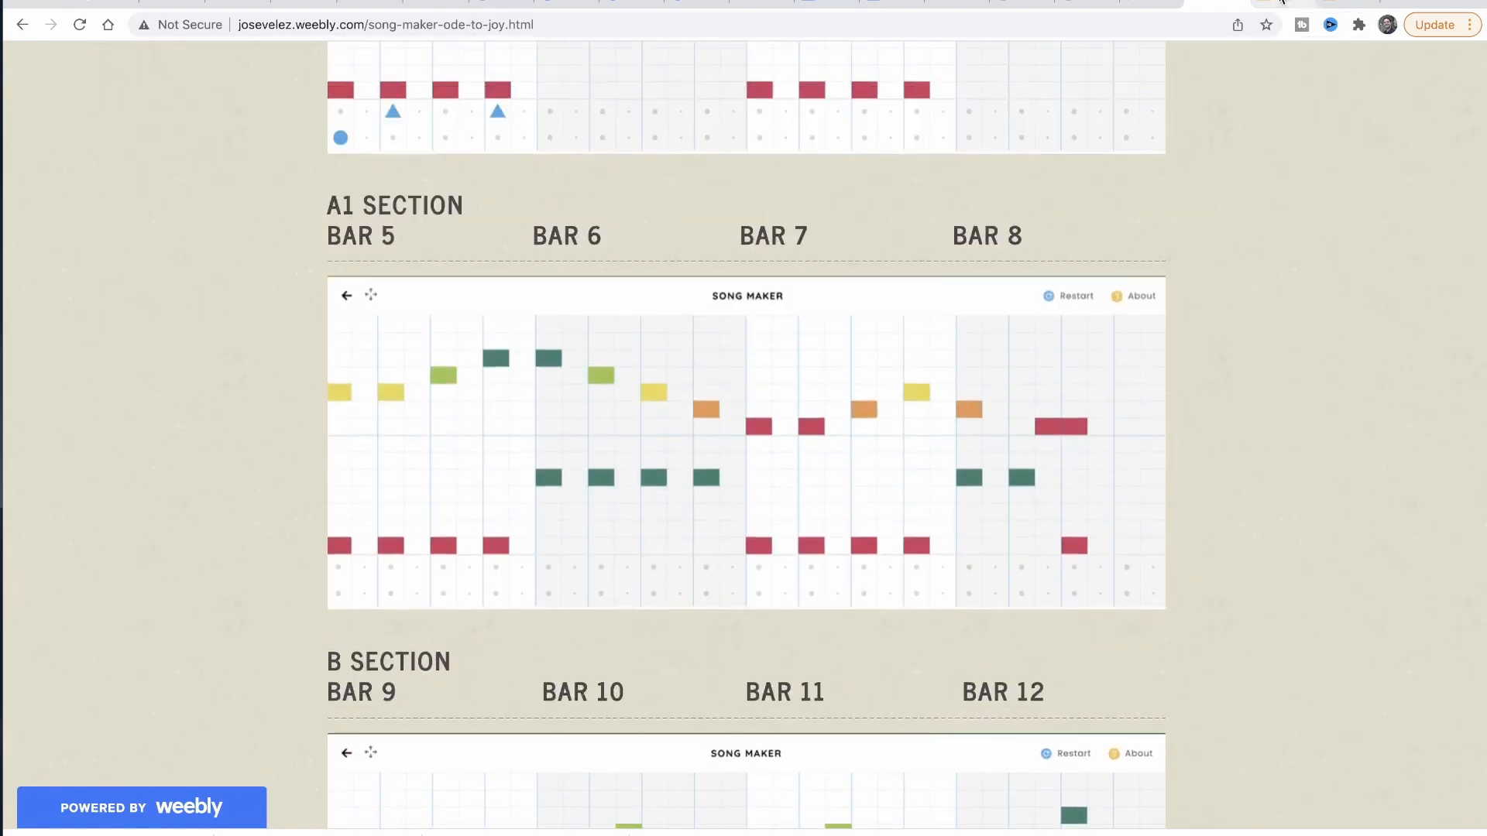
# Step: Check the drums in the finished Song Maker example and reread the drum instructions on the Ode to Joy lesson page
pyautogui.click(1342, 6)
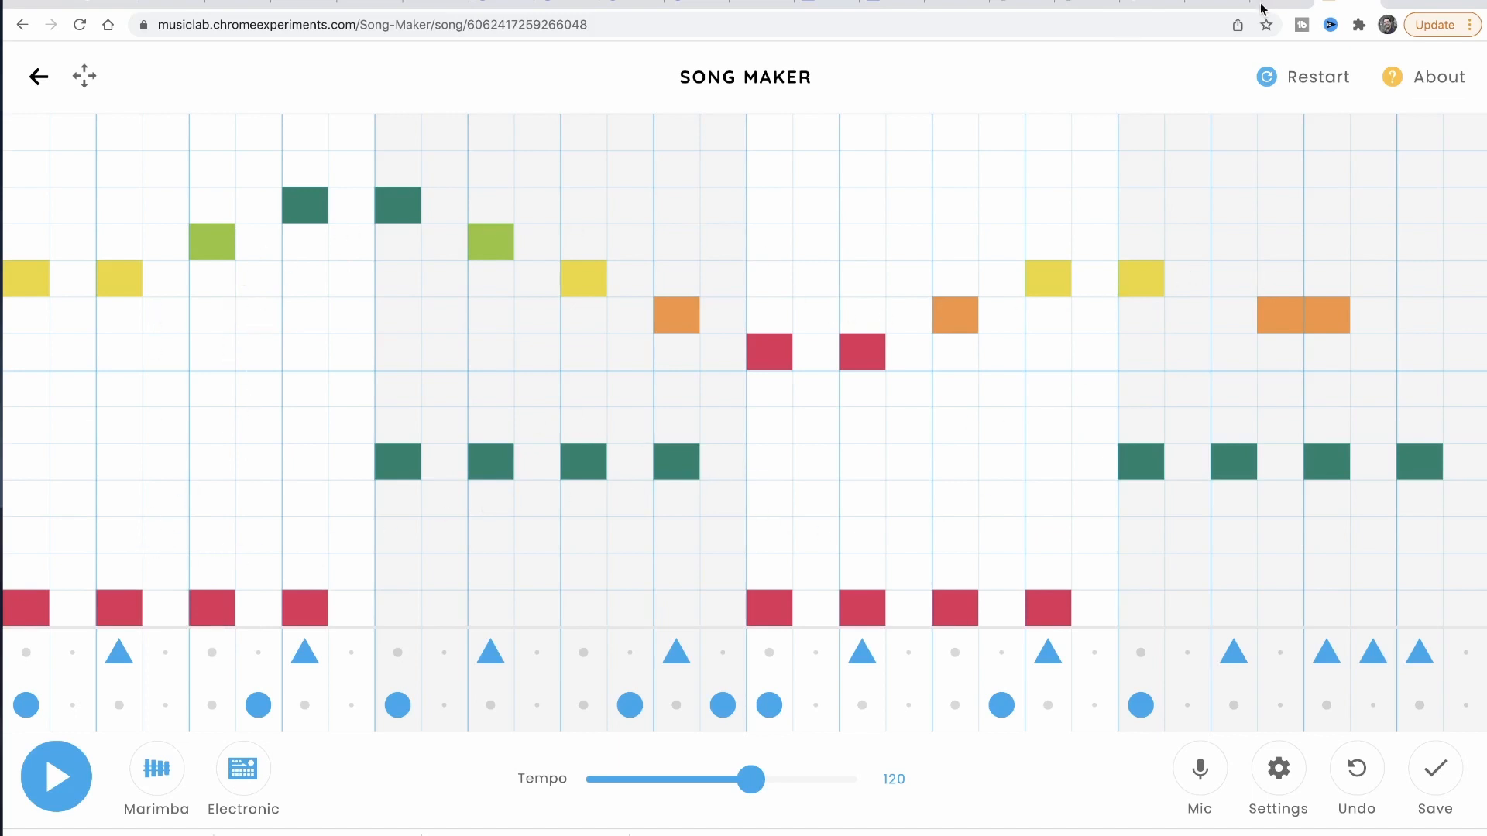
pyautogui.click(1214, 6)
pyautogui.scroll(4, 781, 333)
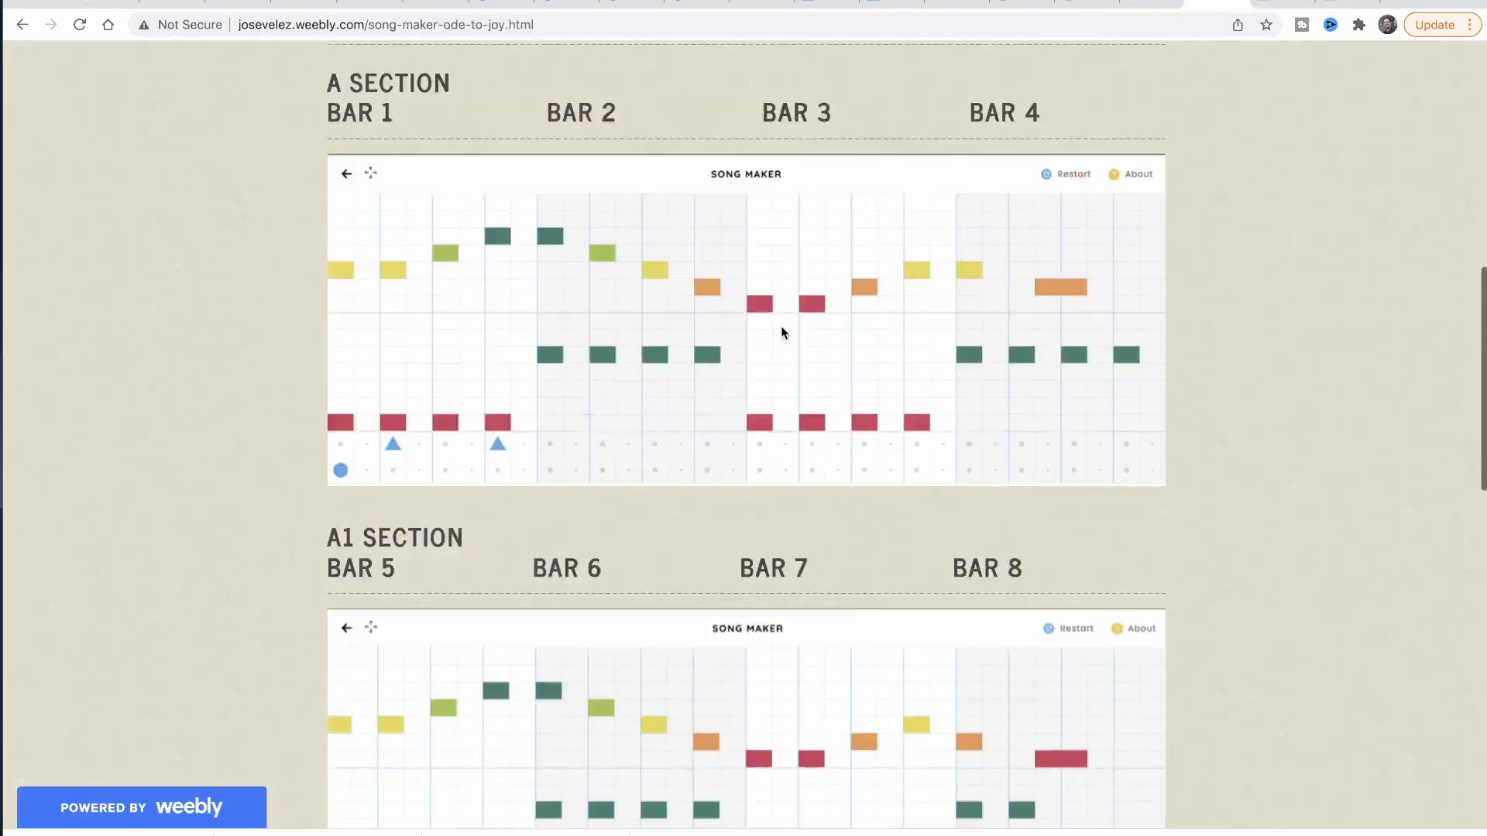
pyautogui.scroll(10, 781, 333)
pyautogui.scroll(-3, 767, 409)
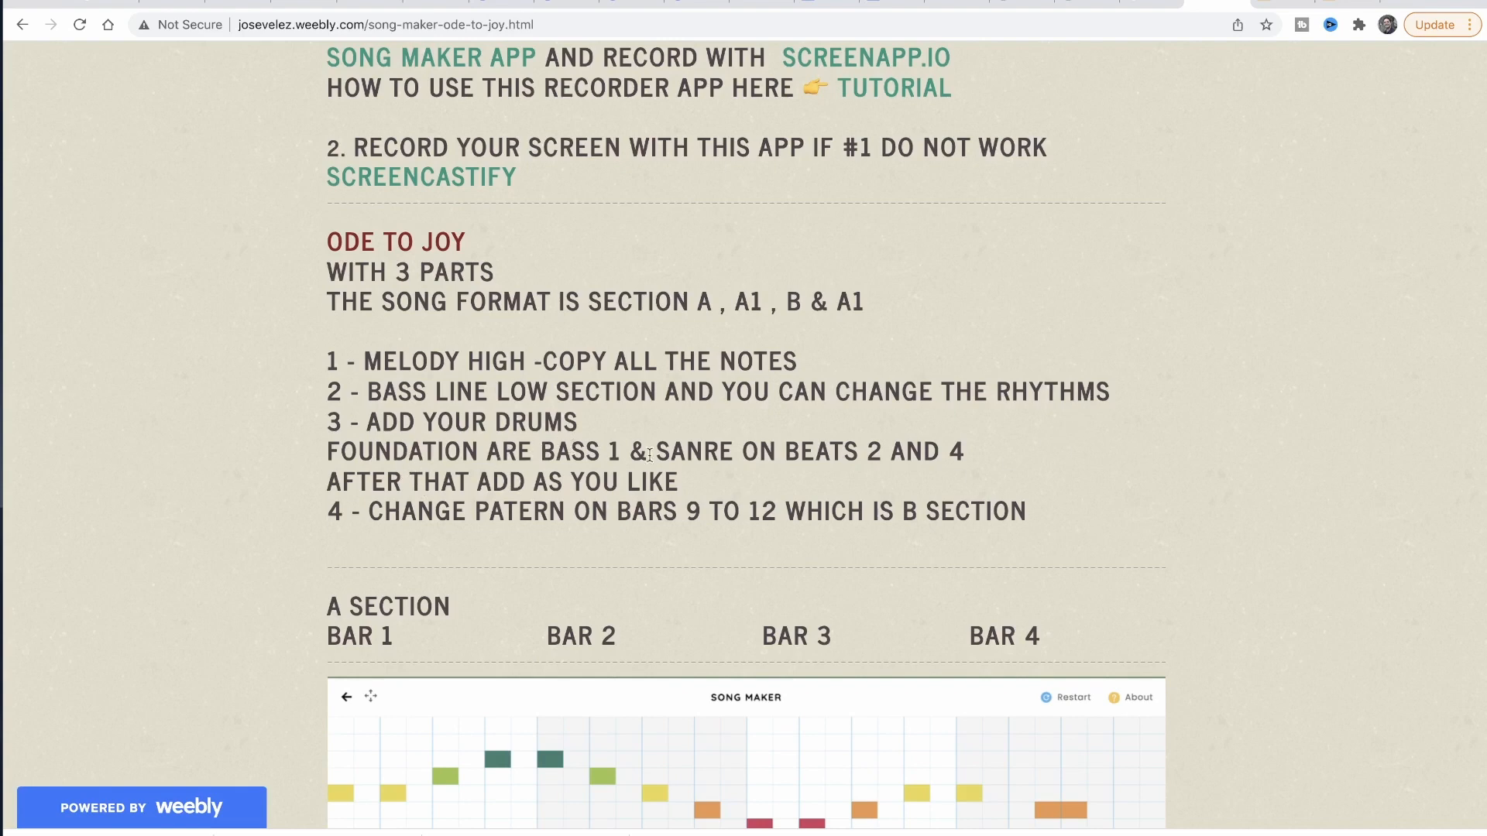
pyautogui.scroll(-5, 674, 511)
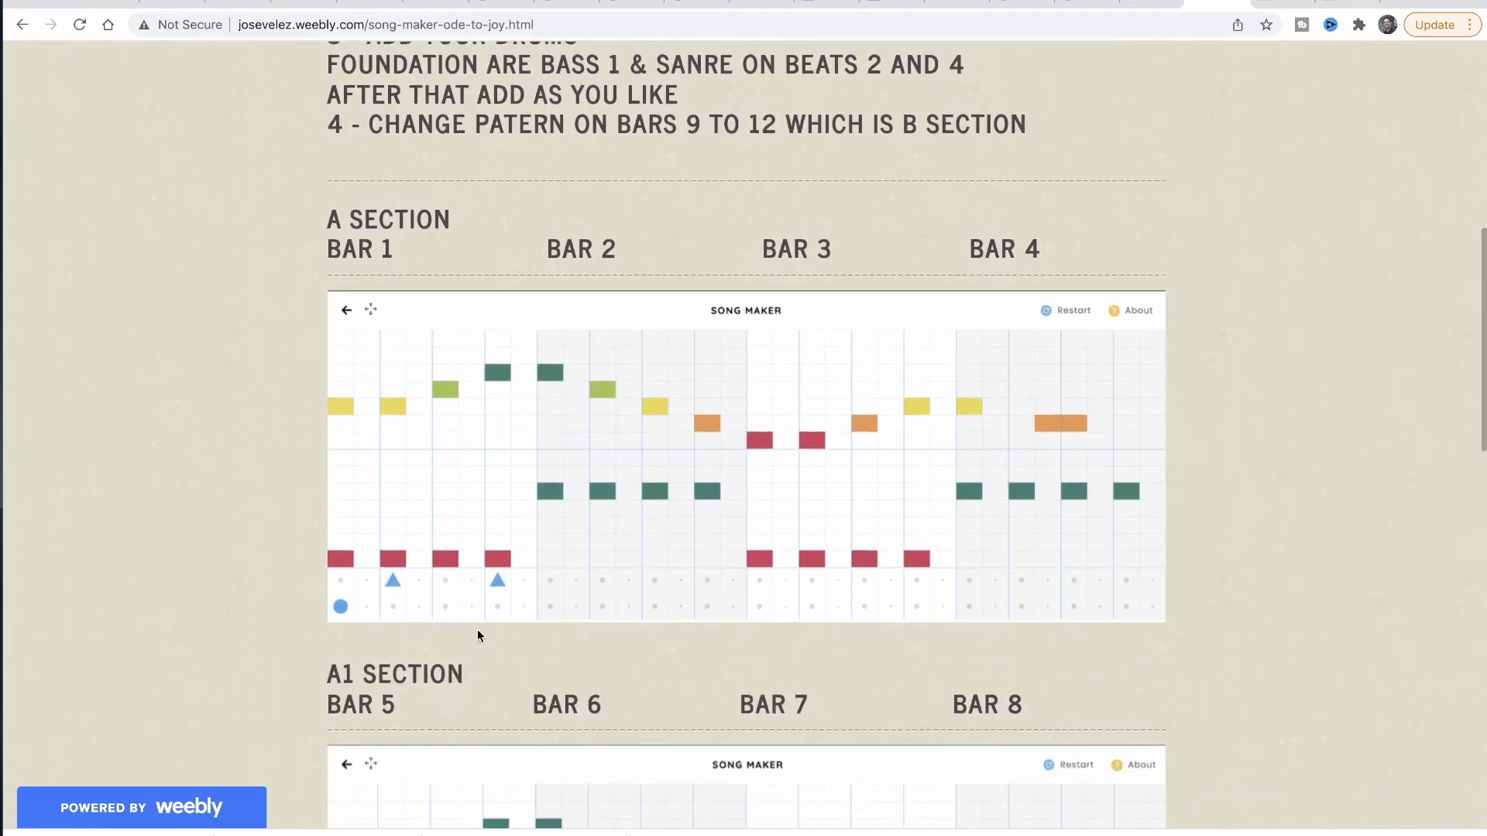
# Step: In the working Song Maker song, add a bass drum on beat 1 and snares on beats 2 and 4 of bars 1 to 4
pyautogui.click(1287, 3)
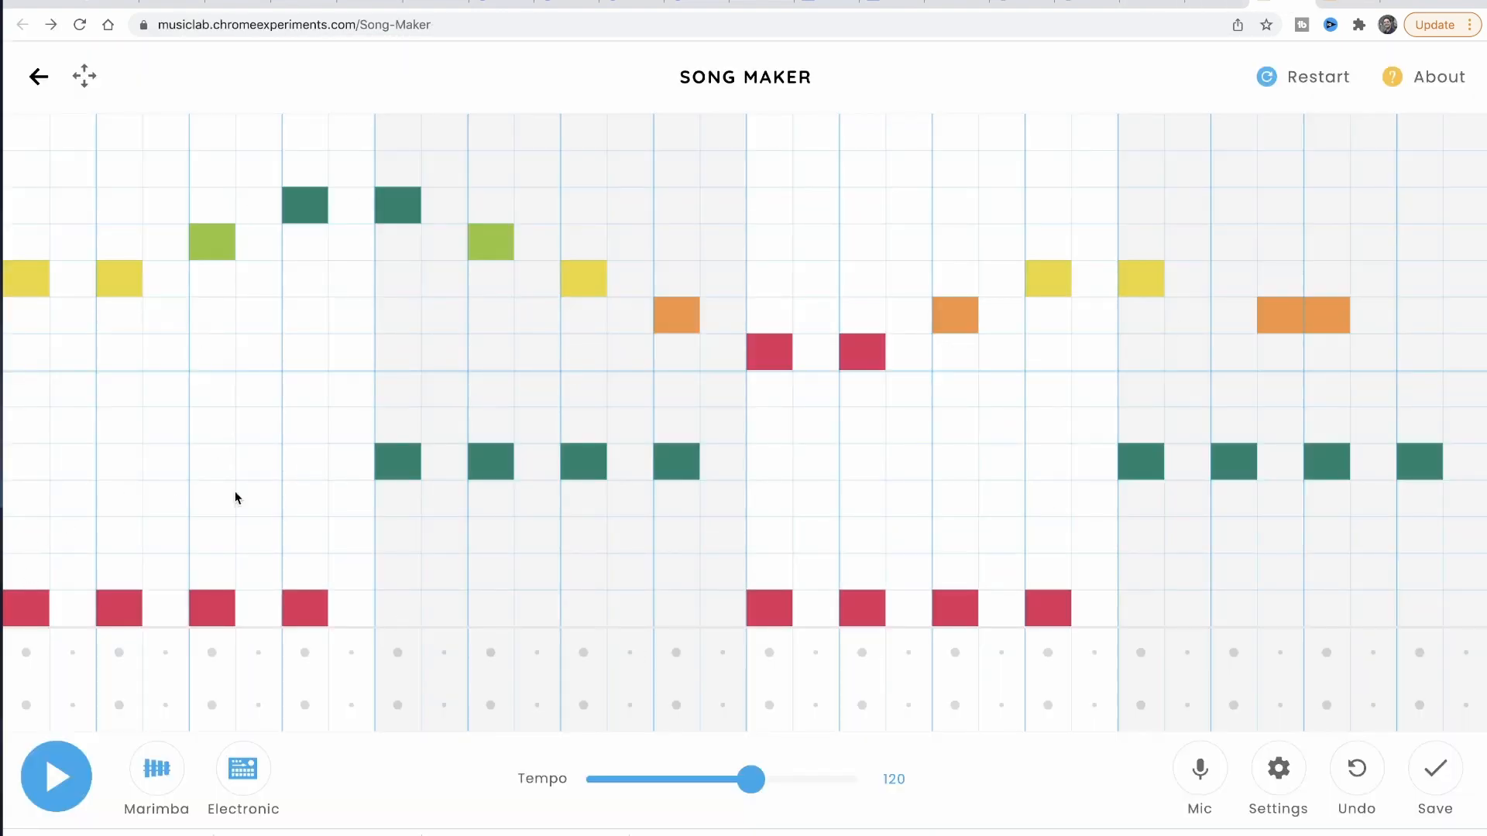
pyautogui.click(25, 707)
pyautogui.click(304, 655)
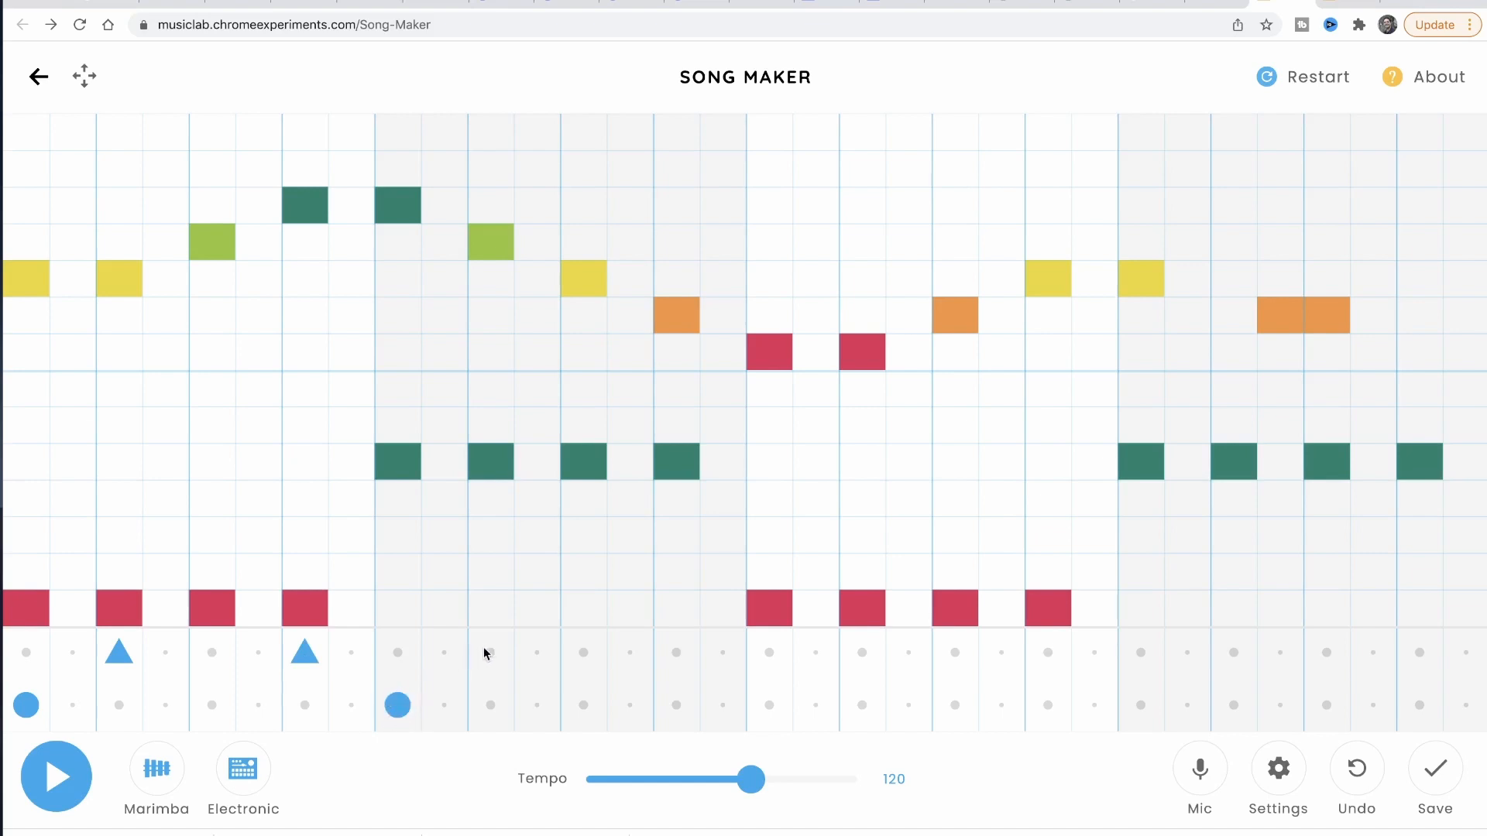
pyautogui.click(664, 648)
pyautogui.click(854, 655)
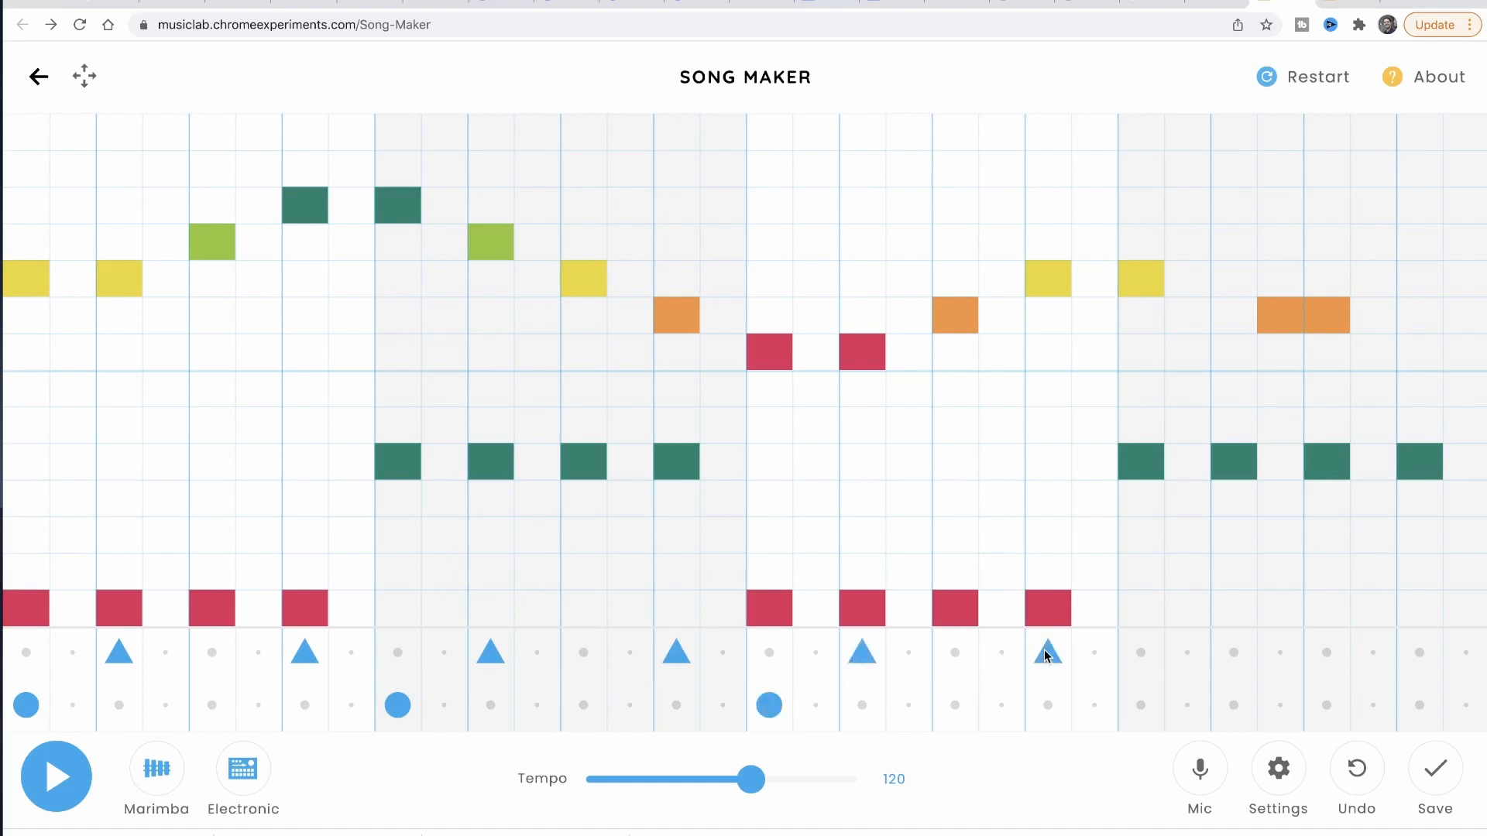
pyautogui.click(1142, 704)
pyautogui.click(1235, 655)
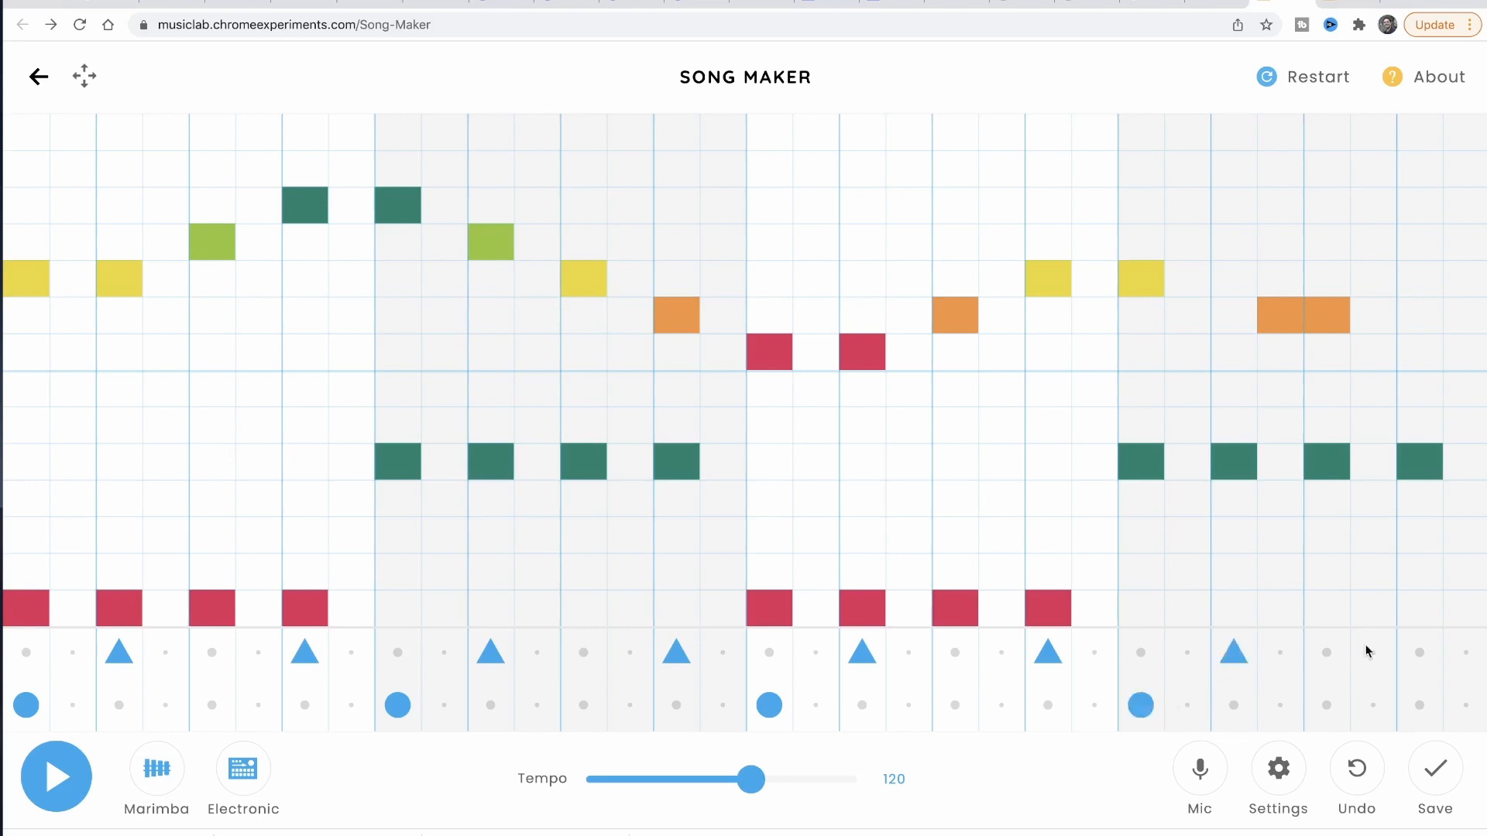
pyautogui.click(1416, 650)
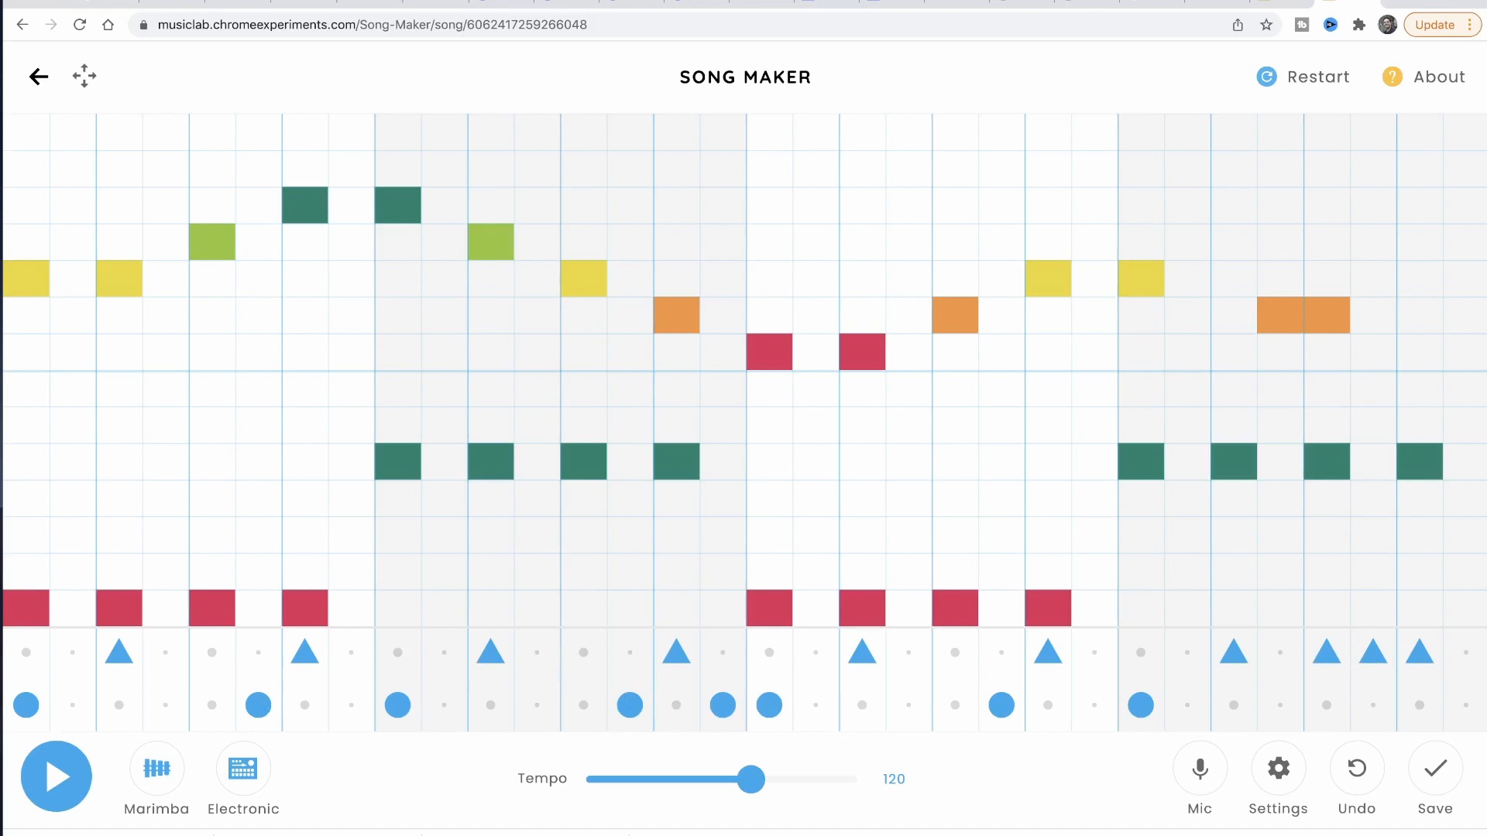
# Step: Play the working song to hear the basic drum pattern, and stop playback
pyautogui.click(1288, 3)
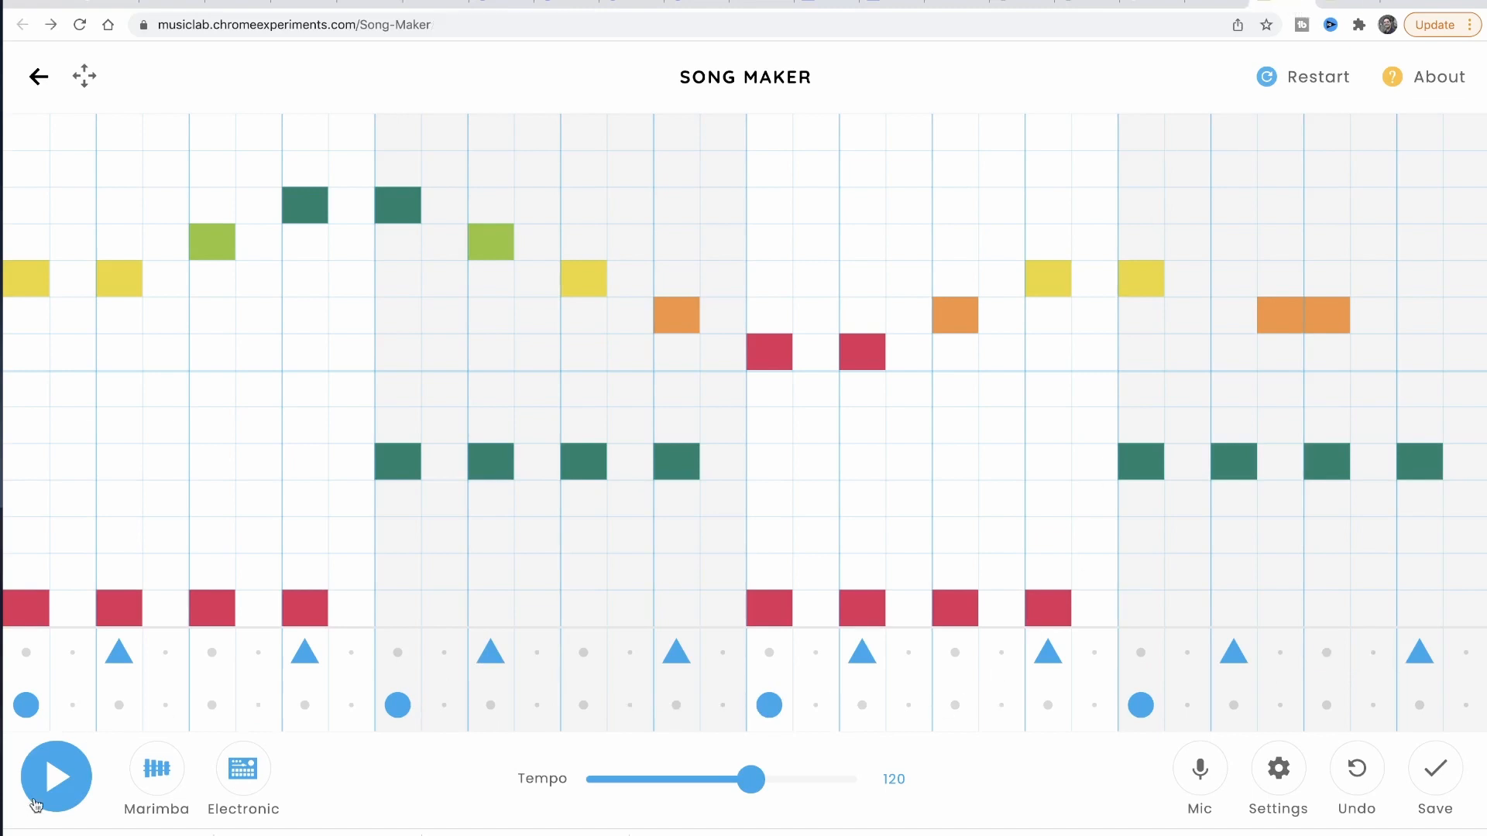
pyautogui.click(68, 791)
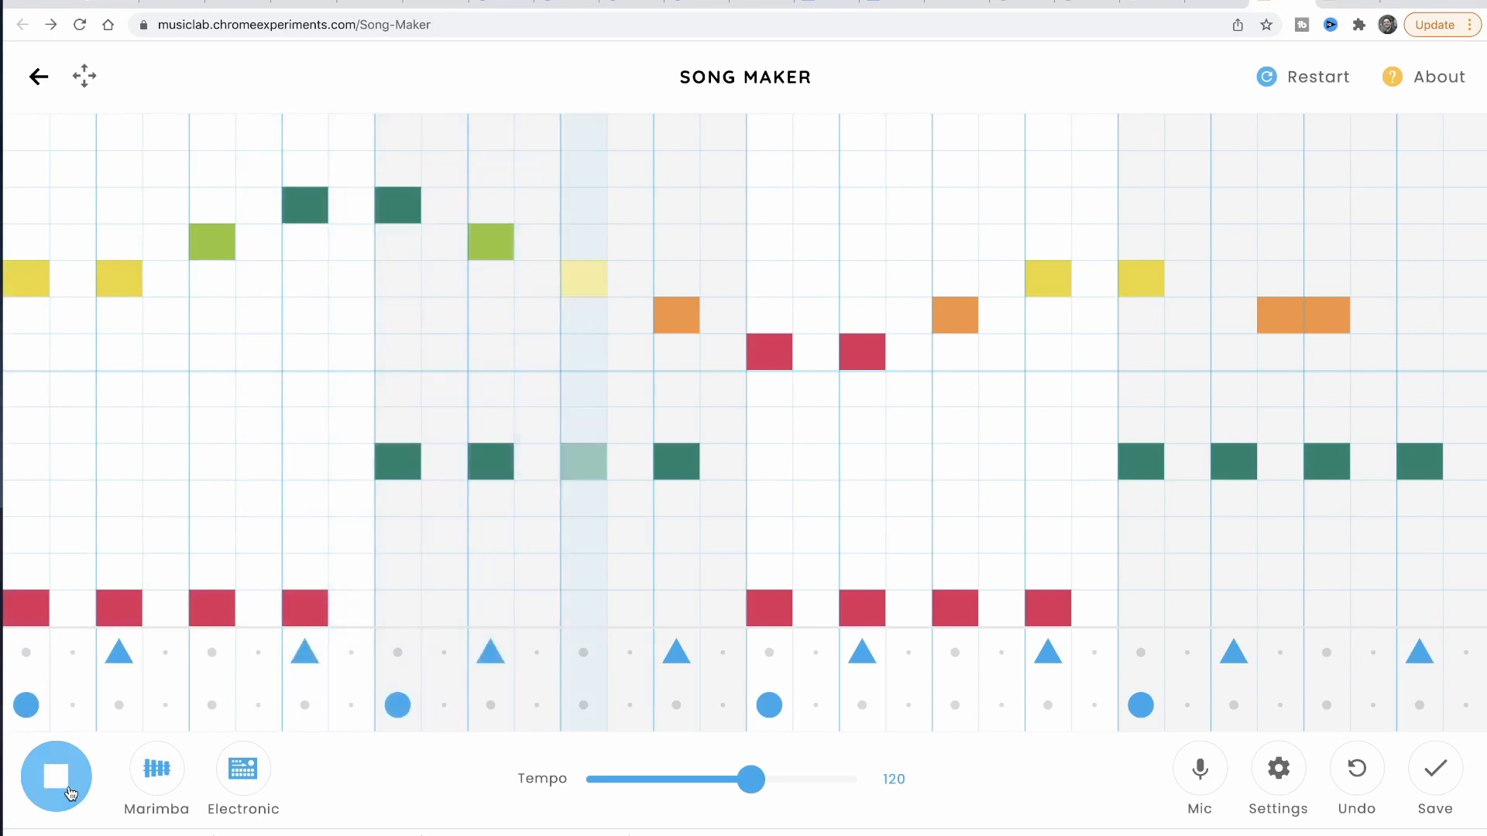
pyautogui.press('space')
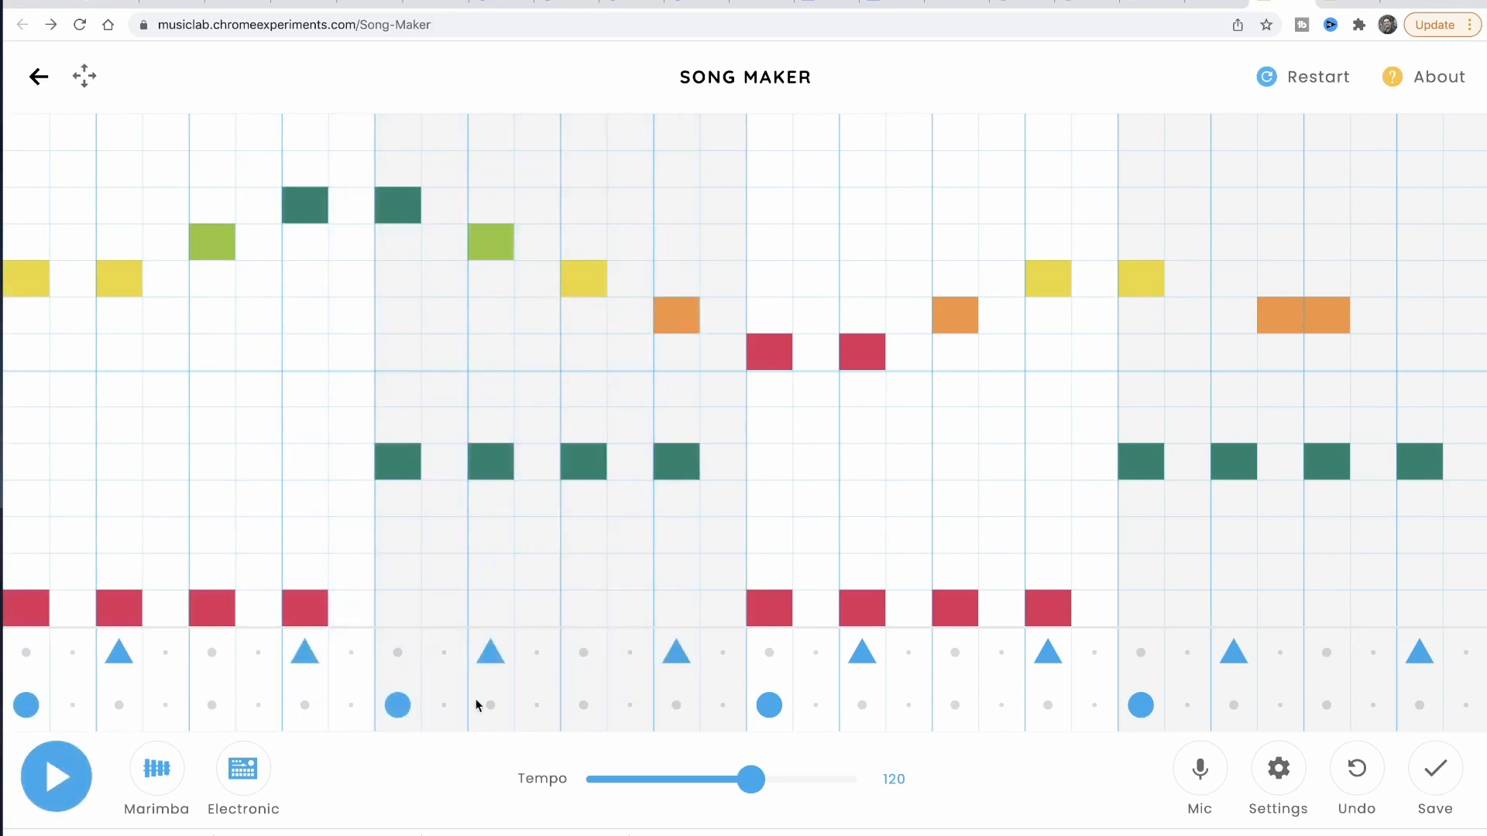
# Step: Add extra bass drum hits on the off-beat after beat 3 in bars 1, 2 and 3, without extra snares
pyautogui.click(347, 653)
pyautogui.click(258, 705)
pyautogui.click(708, 654)
pyautogui.click(629, 704)
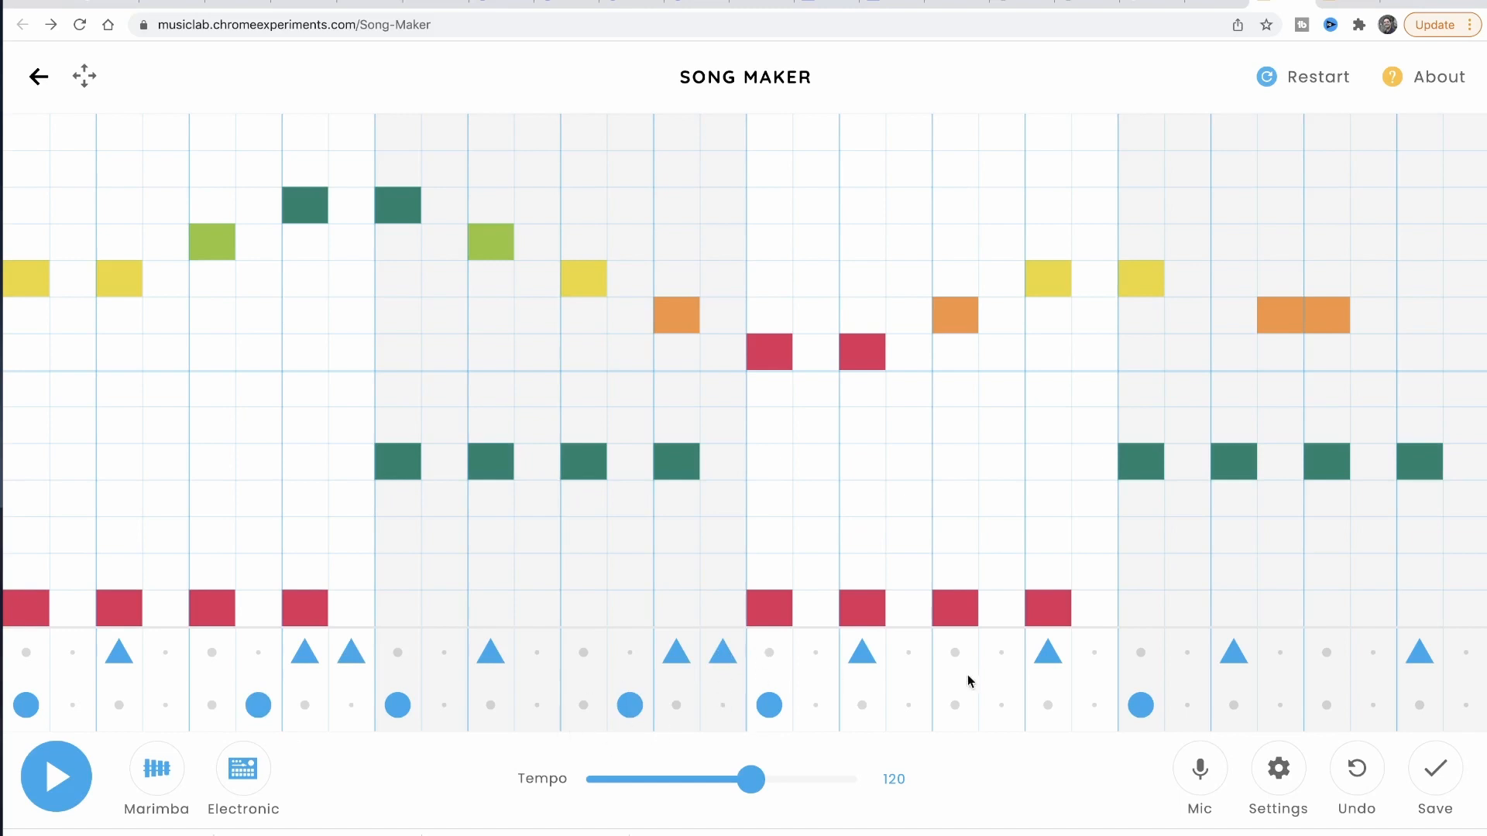
pyautogui.click(1003, 705)
pyautogui.click(355, 651)
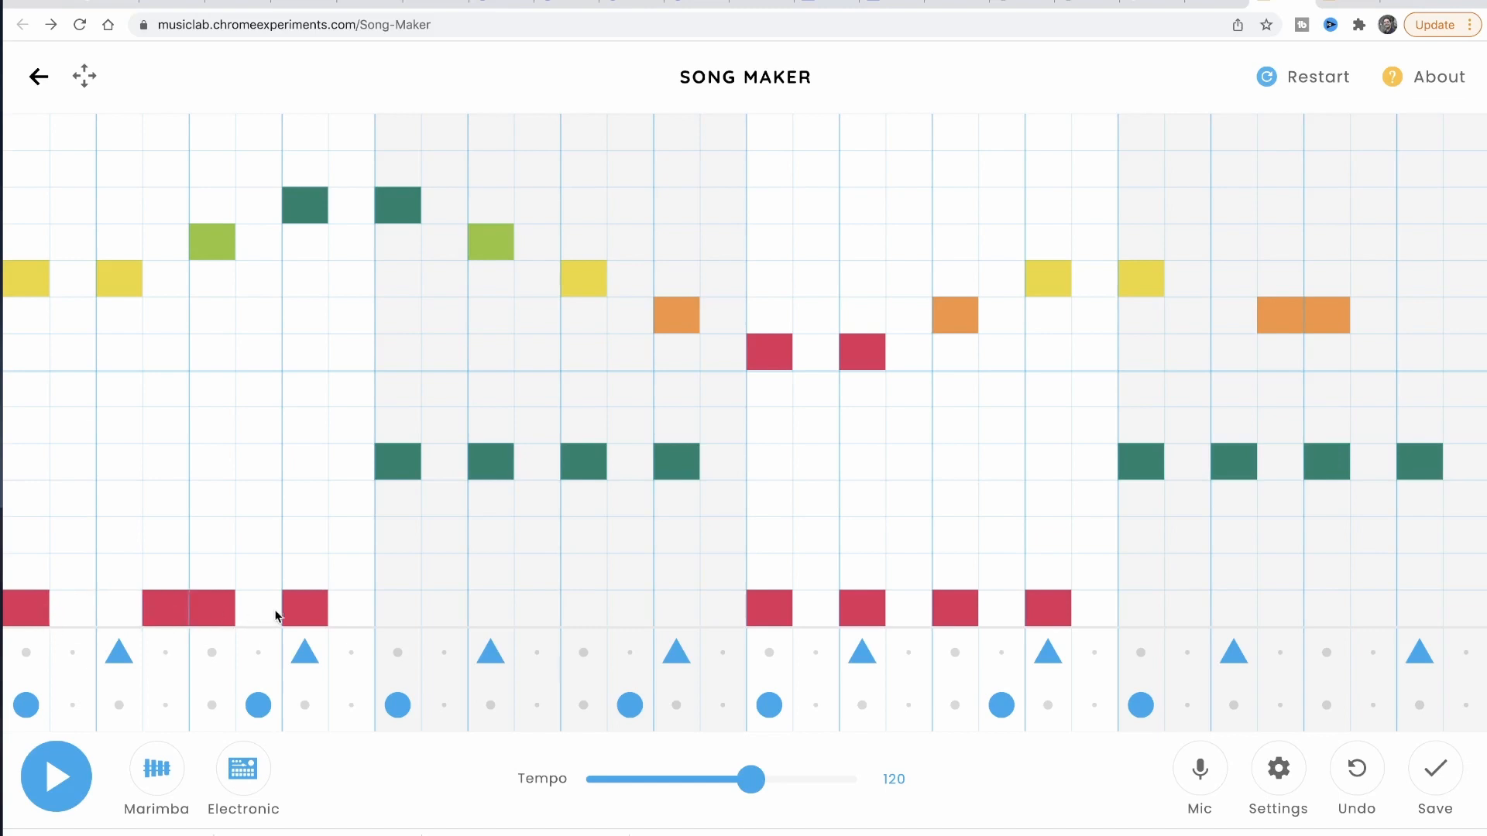
# Step: Vary the bass line in bars 1 and 2 with off-beat notes, ending bar 2 on a yellow and an orange note
pyautogui.click(347, 610)
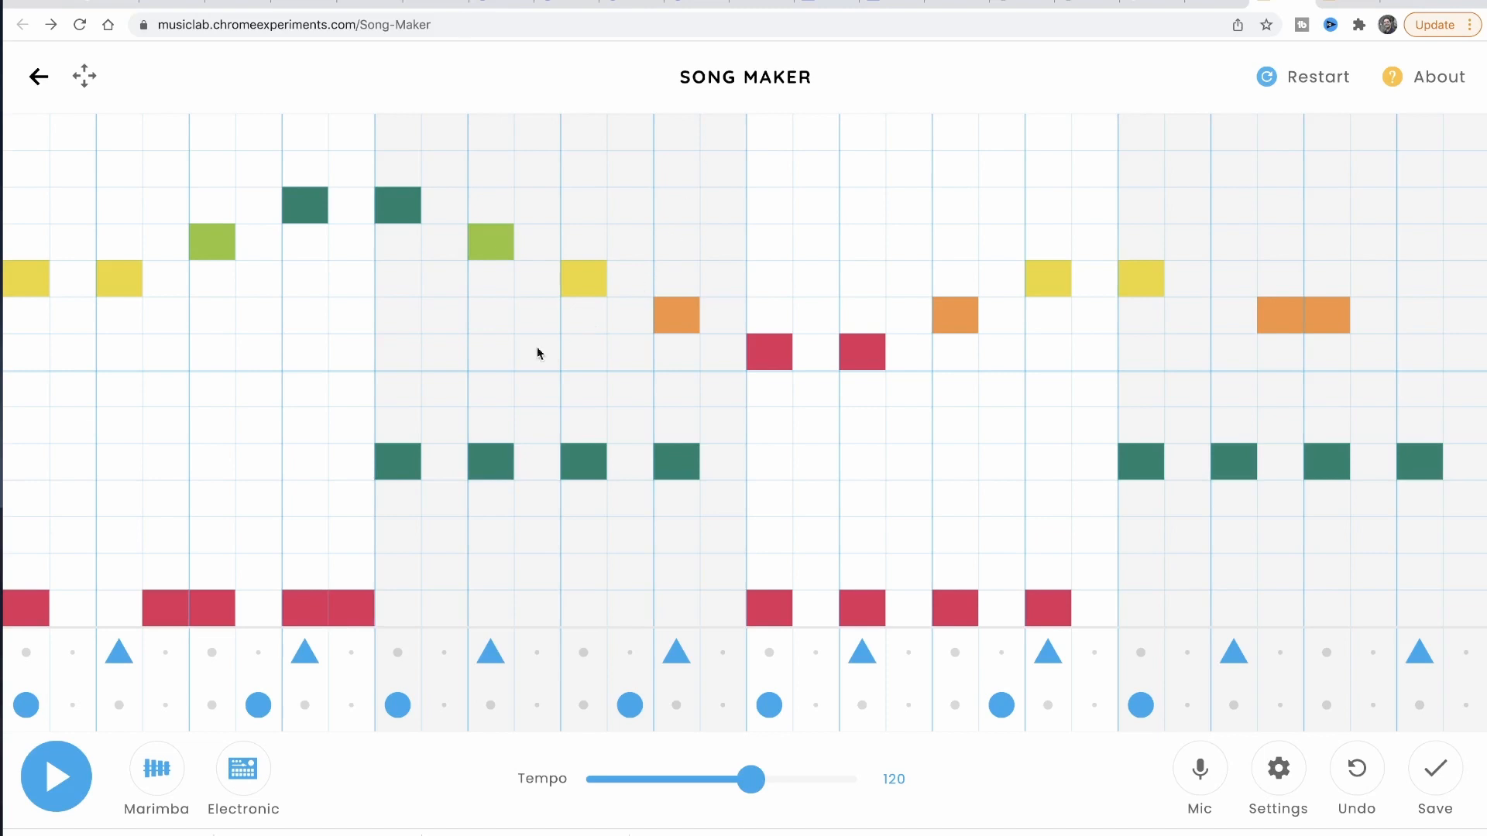
pyautogui.click(500, 465)
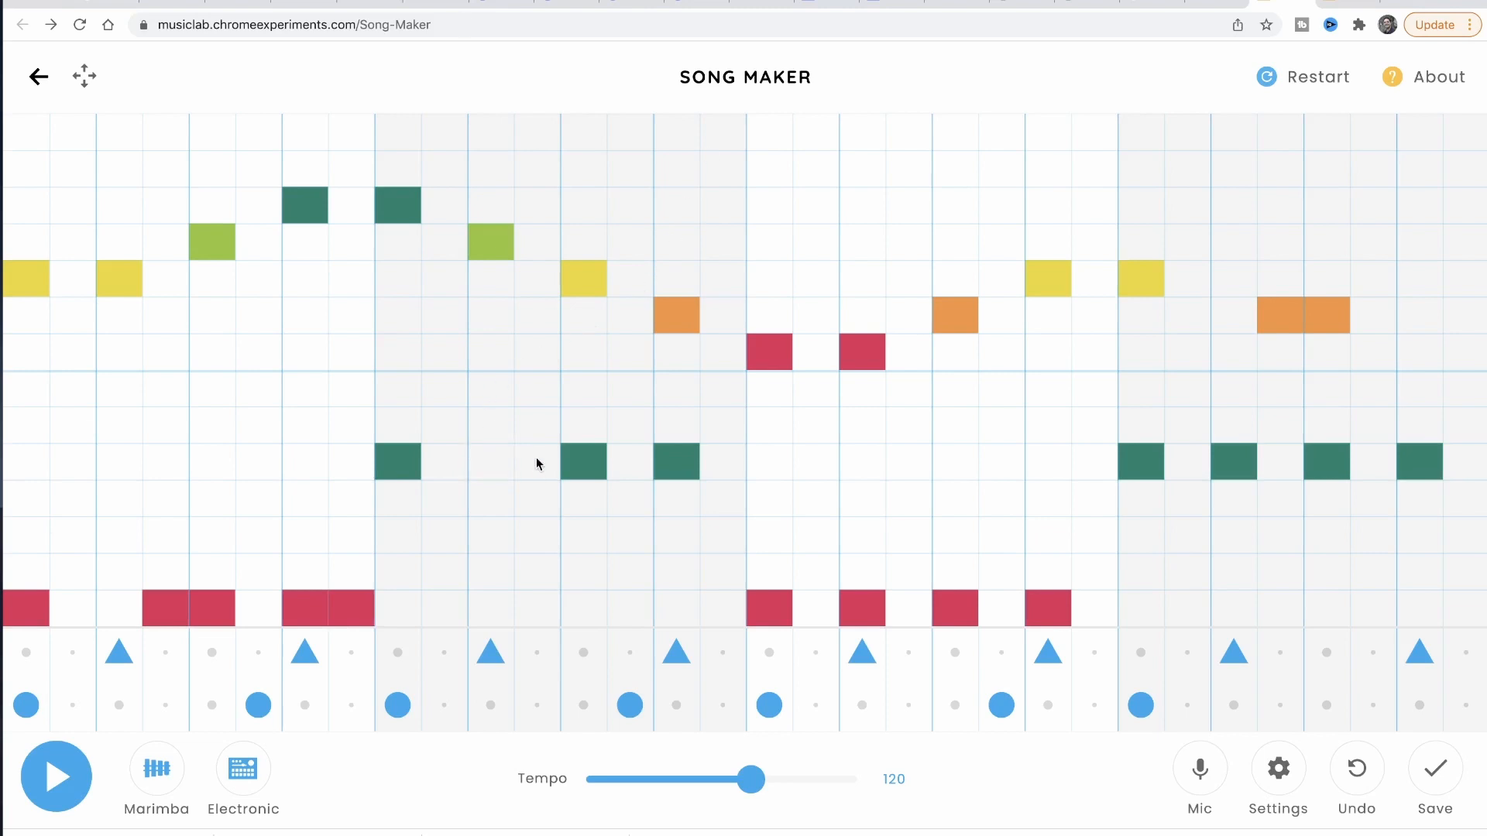
pyautogui.click(592, 464)
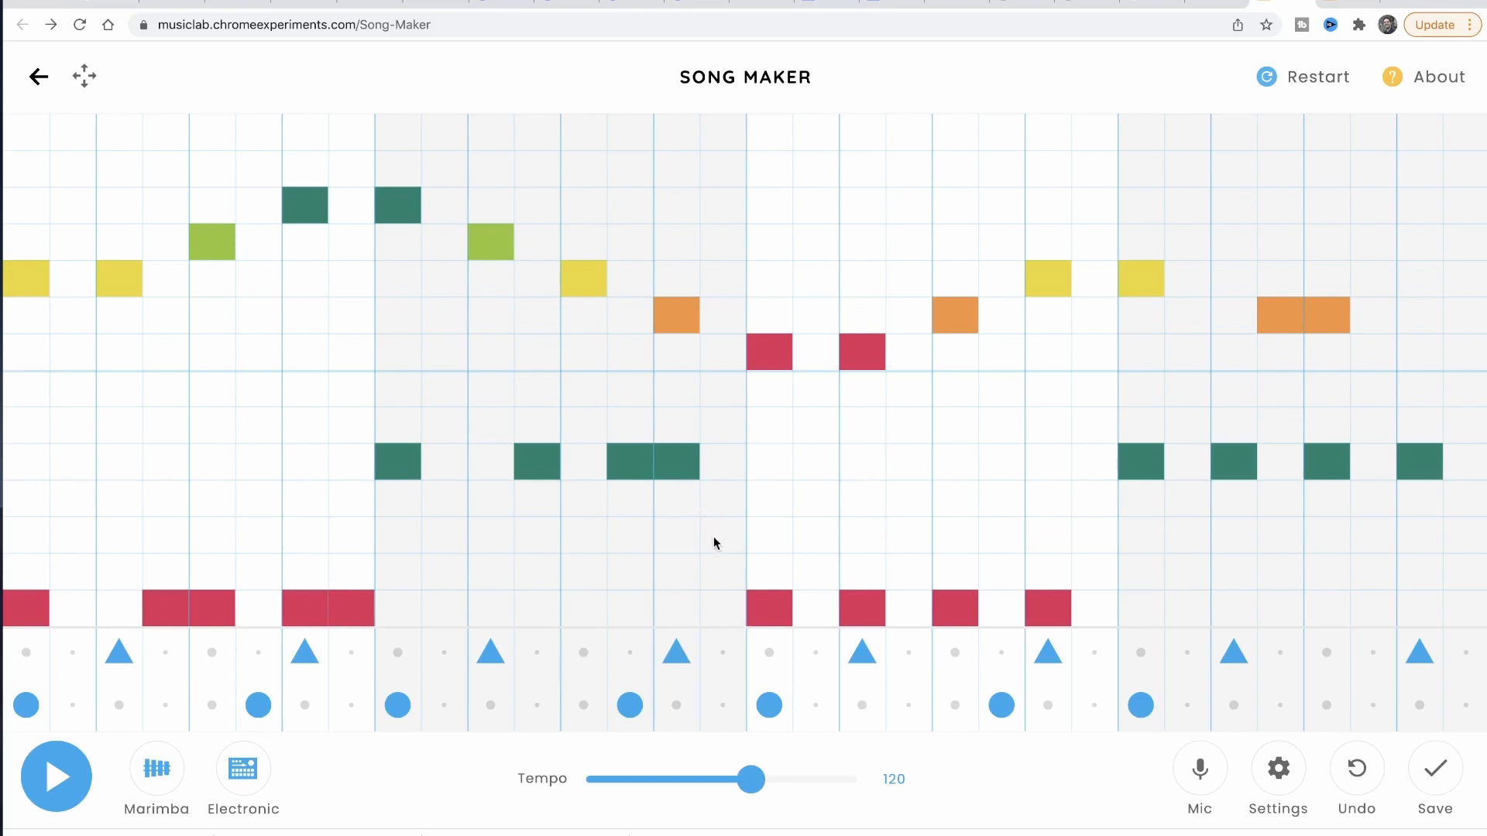
pyautogui.click(676, 469)
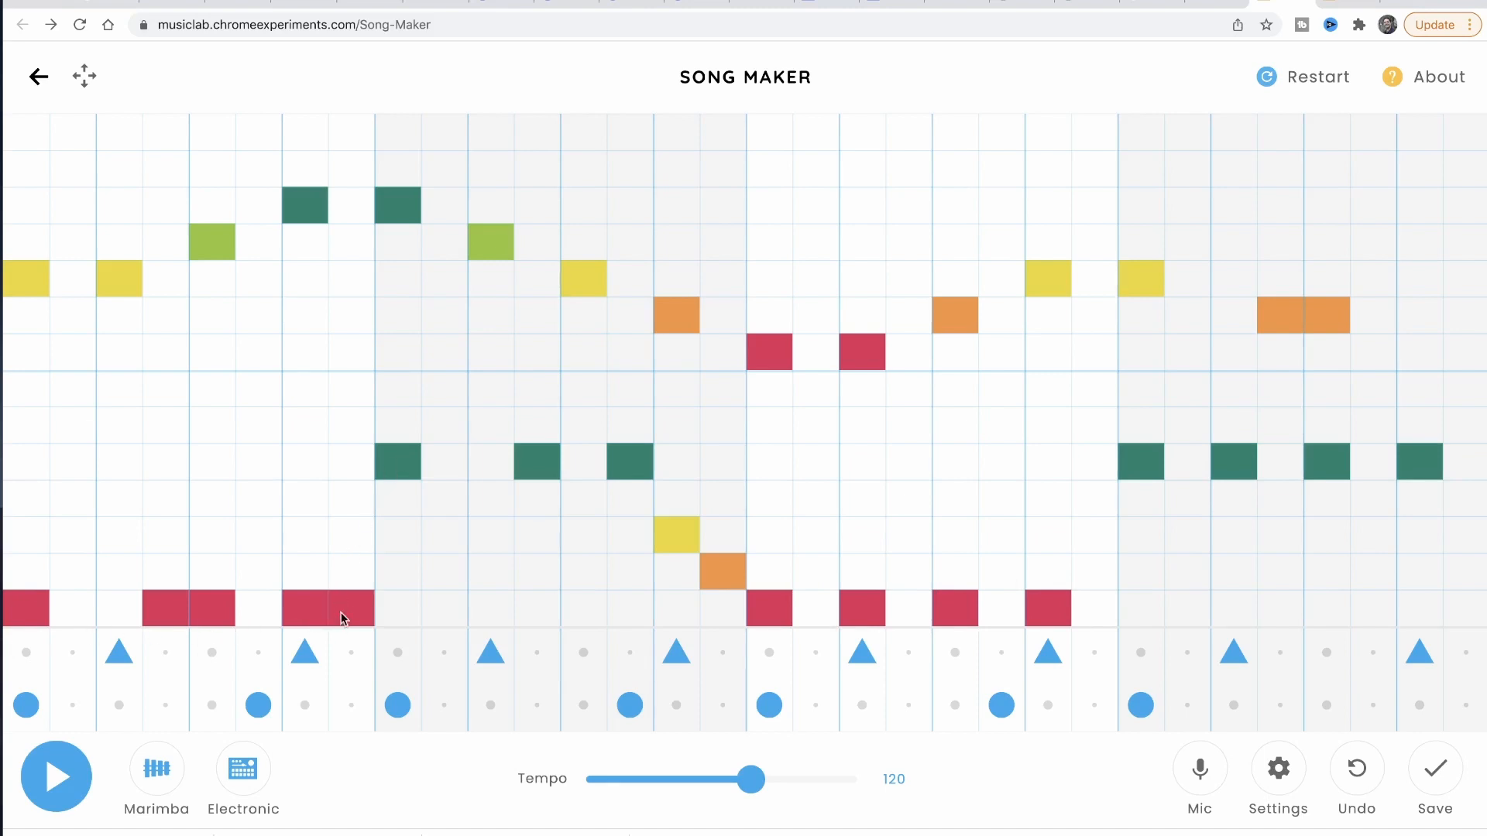
# Step: Add yellow bass notes at the ends of bars 1 and 3 and light green off-beat notes after beats 3 and 4 of bar 4, and play the song
pyautogui.click(333, 593)
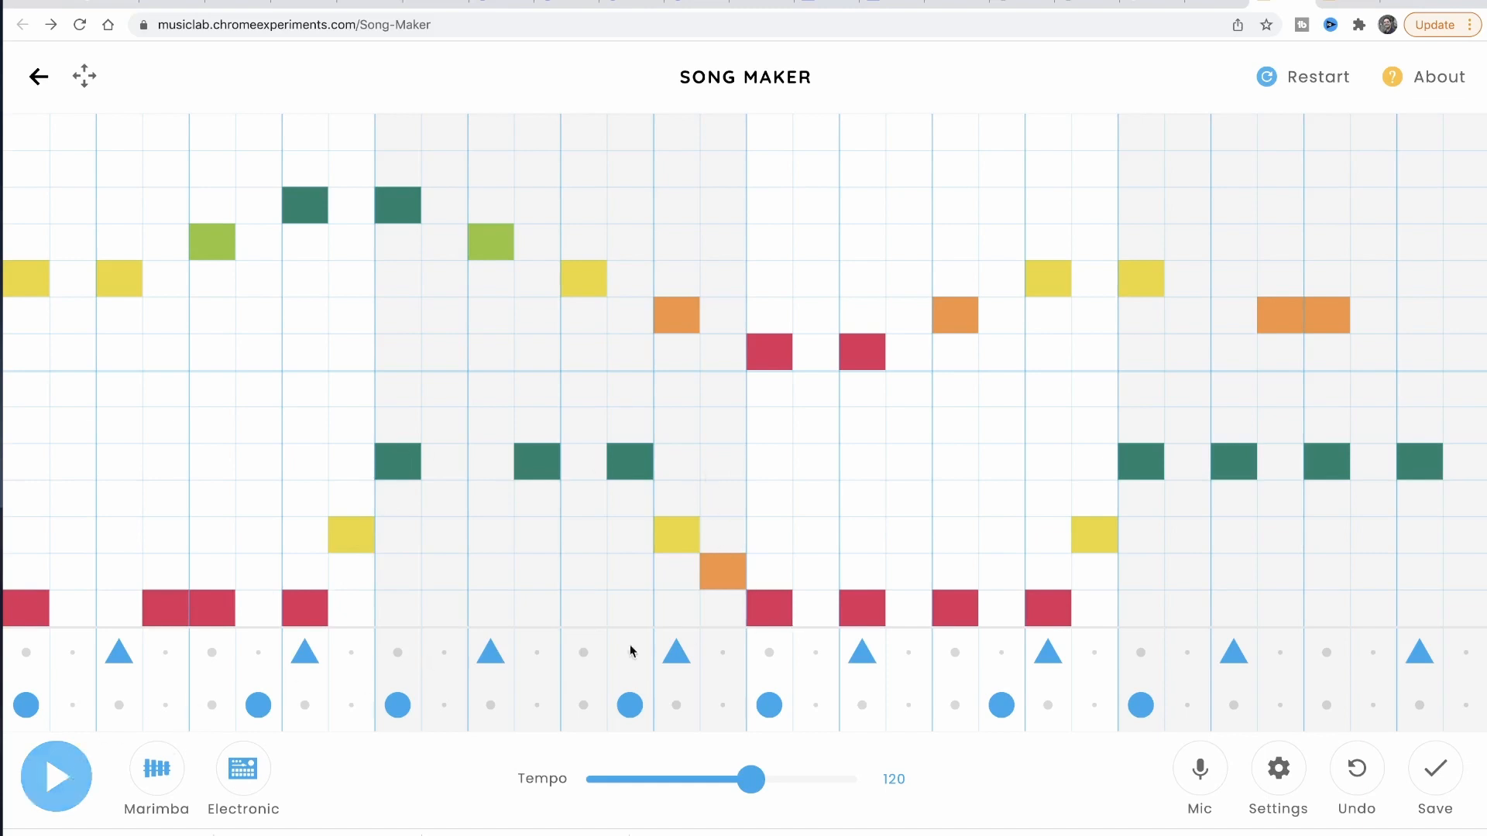
pyautogui.click(1375, 499)
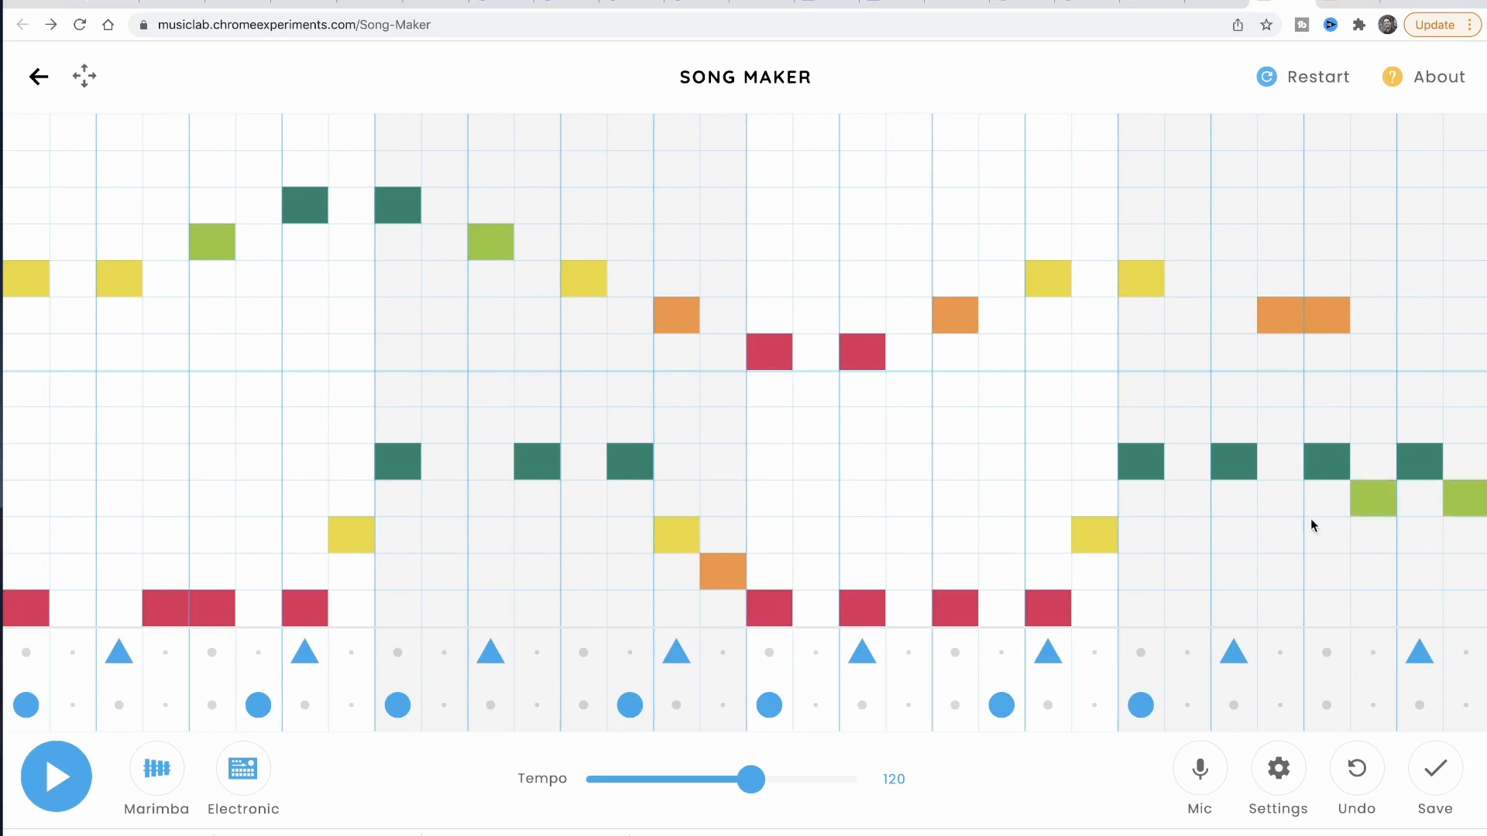
pyautogui.click(58, 788)
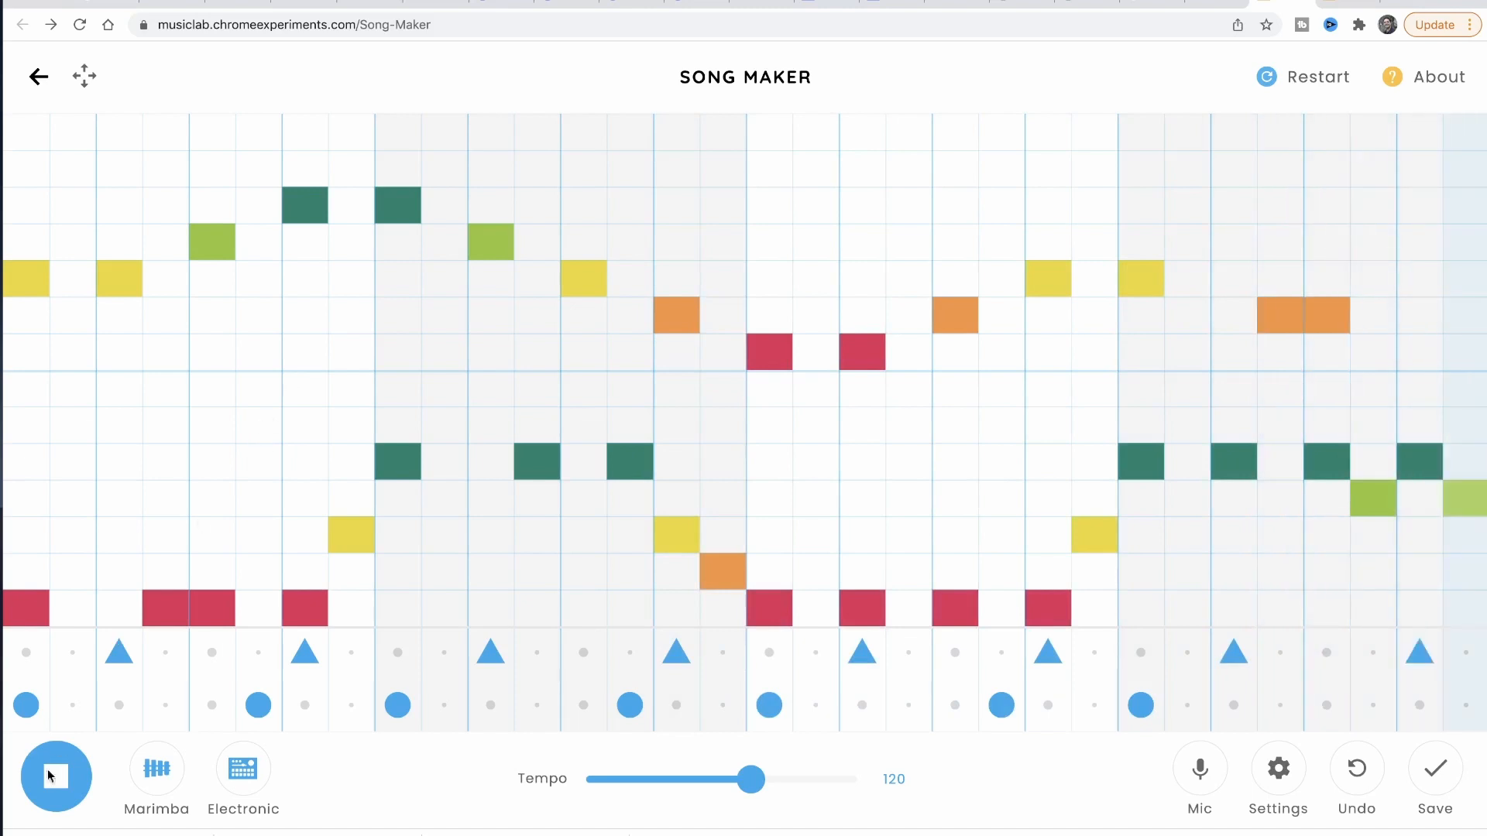
pyautogui.press('space')
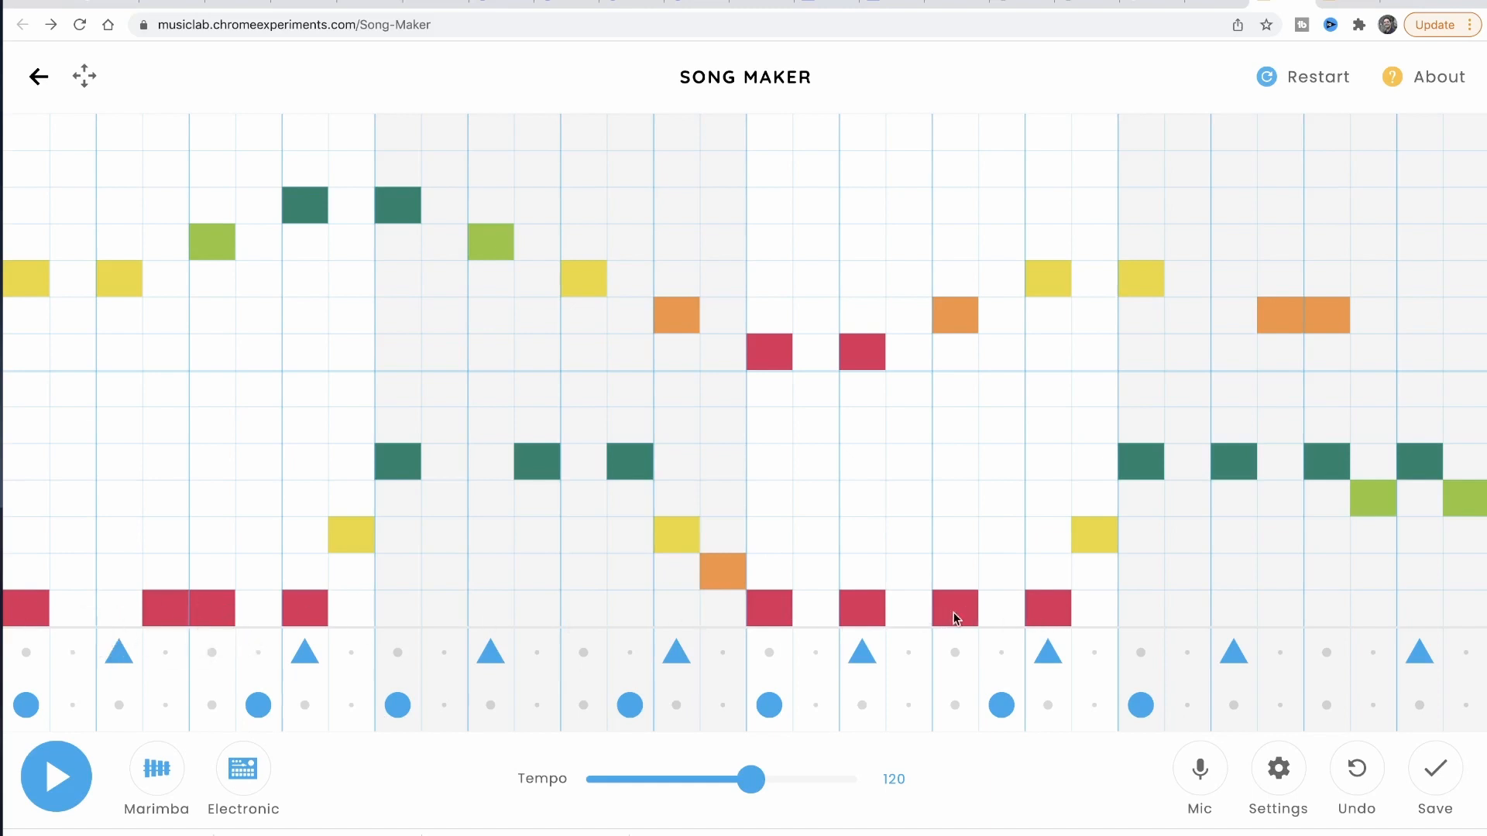
# Step: Shift the beat 2 bass note to the following off-beat in bars 3 and 4
pyautogui.click(862, 607)
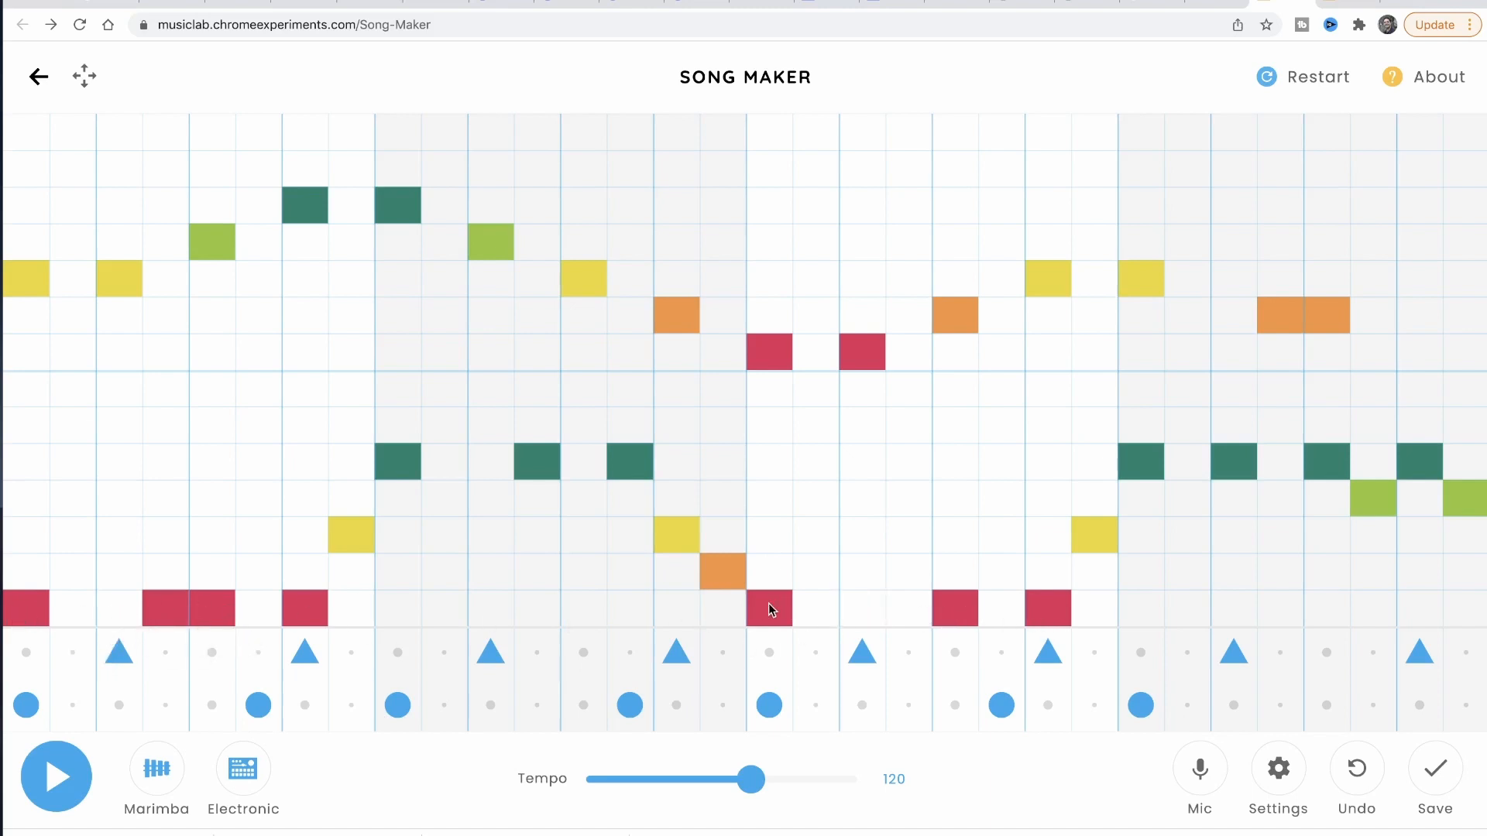
pyautogui.click(908, 615)
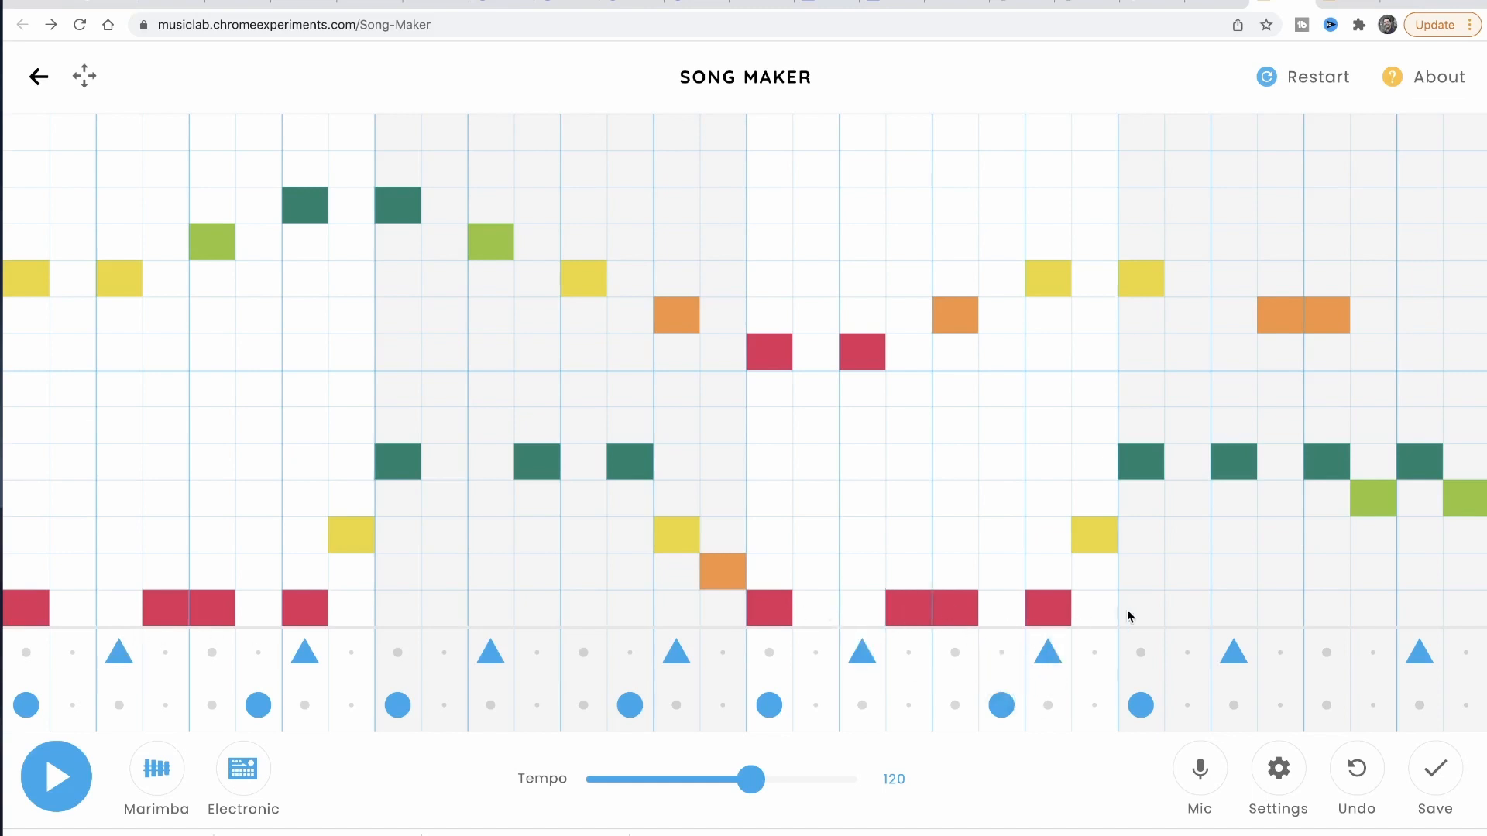
pyautogui.click(1232, 464)
pyautogui.click(1284, 462)
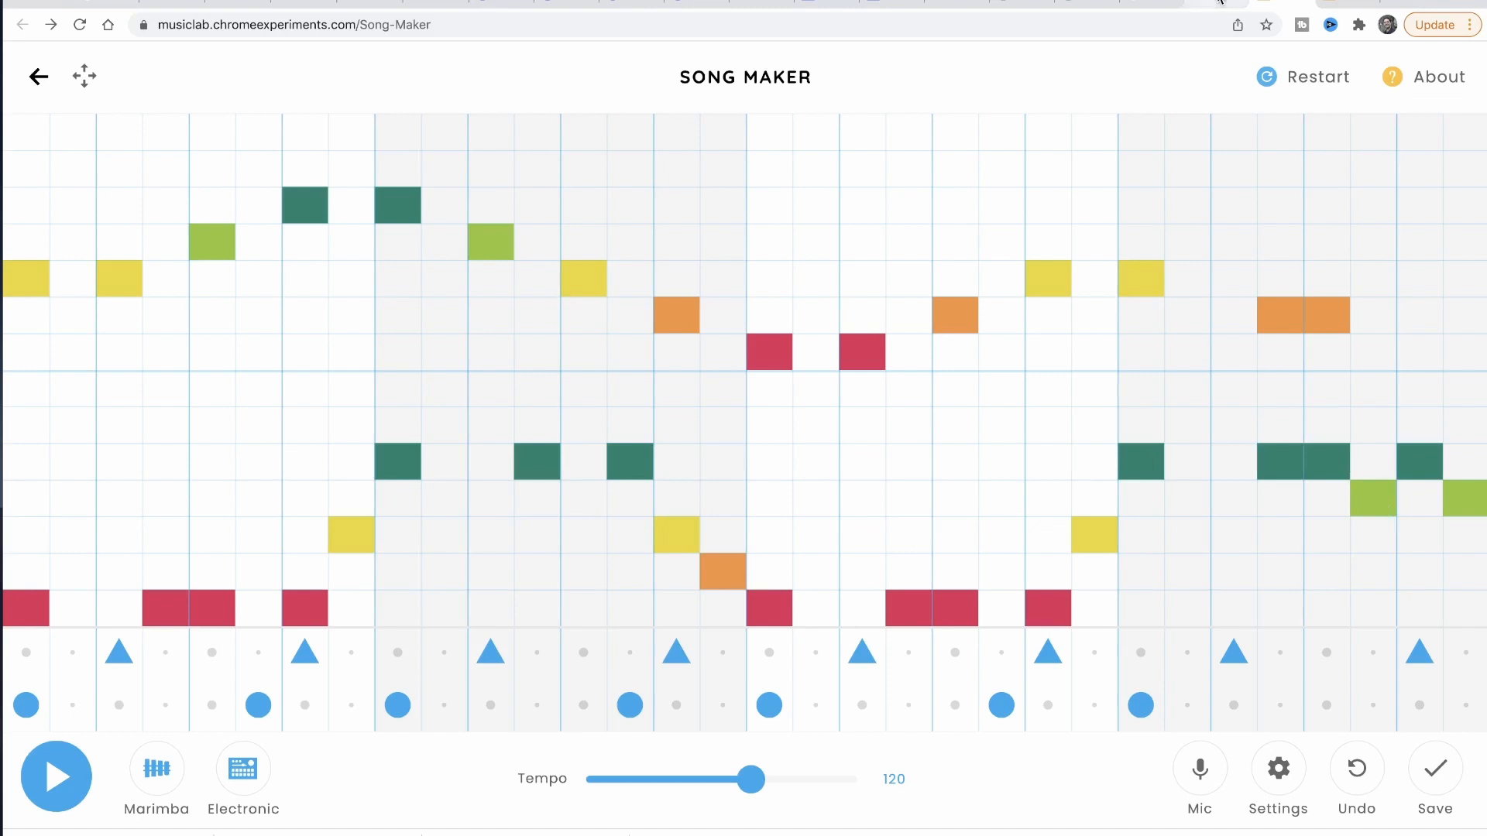
# Step: Switch to the Ode to Joy lesson page and examine the melody and bass charts of sections A1, B and A1, bars 5 to 16
pyautogui.click(1217, 3)
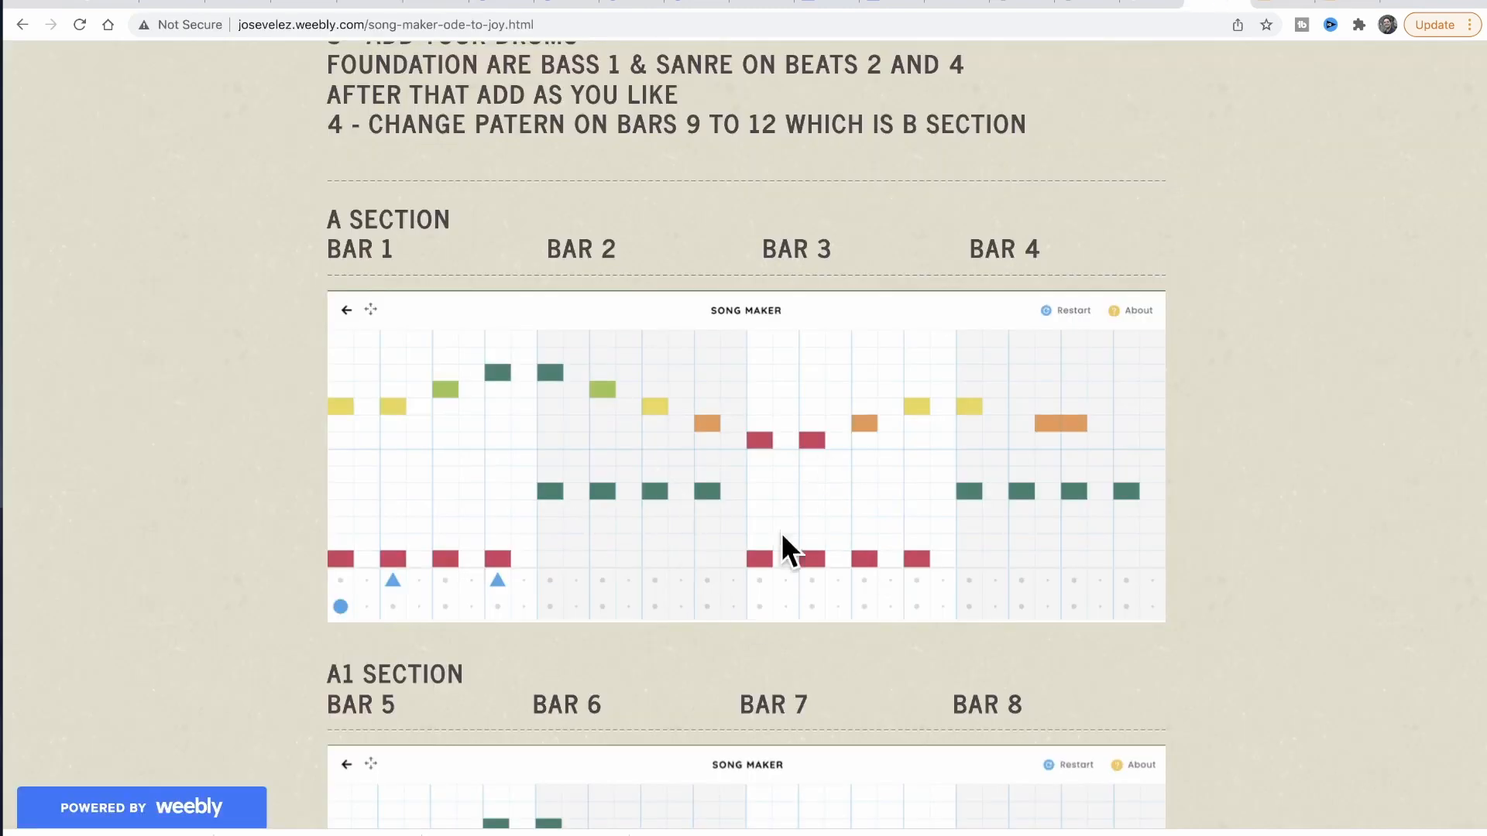
pyautogui.scroll(-5, 895, 440)
pyautogui.scroll(-1, 894, 438)
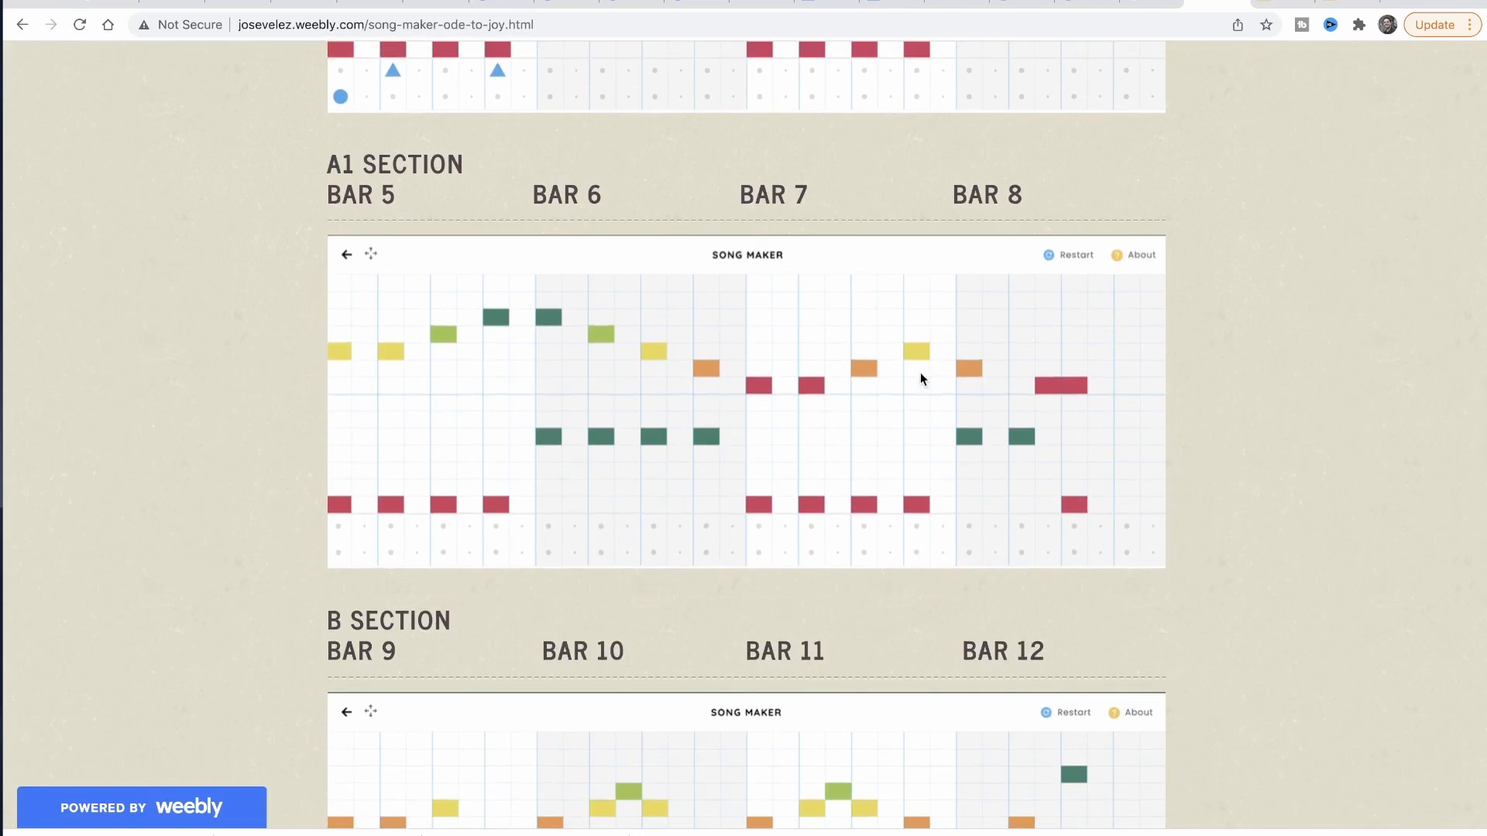
pyautogui.scroll(-5, 923, 379)
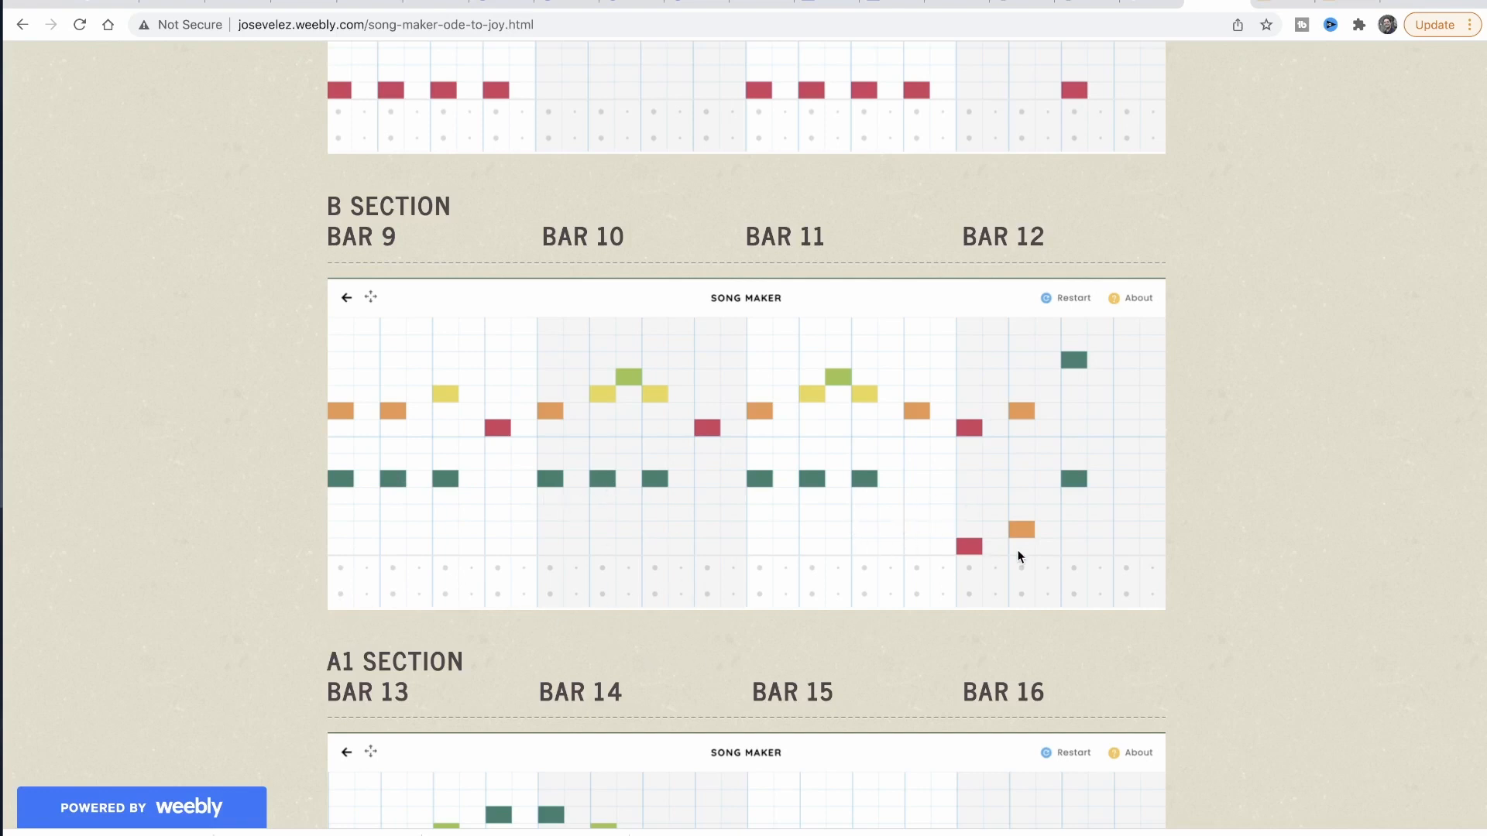
pyautogui.scroll(-5, 868, 581)
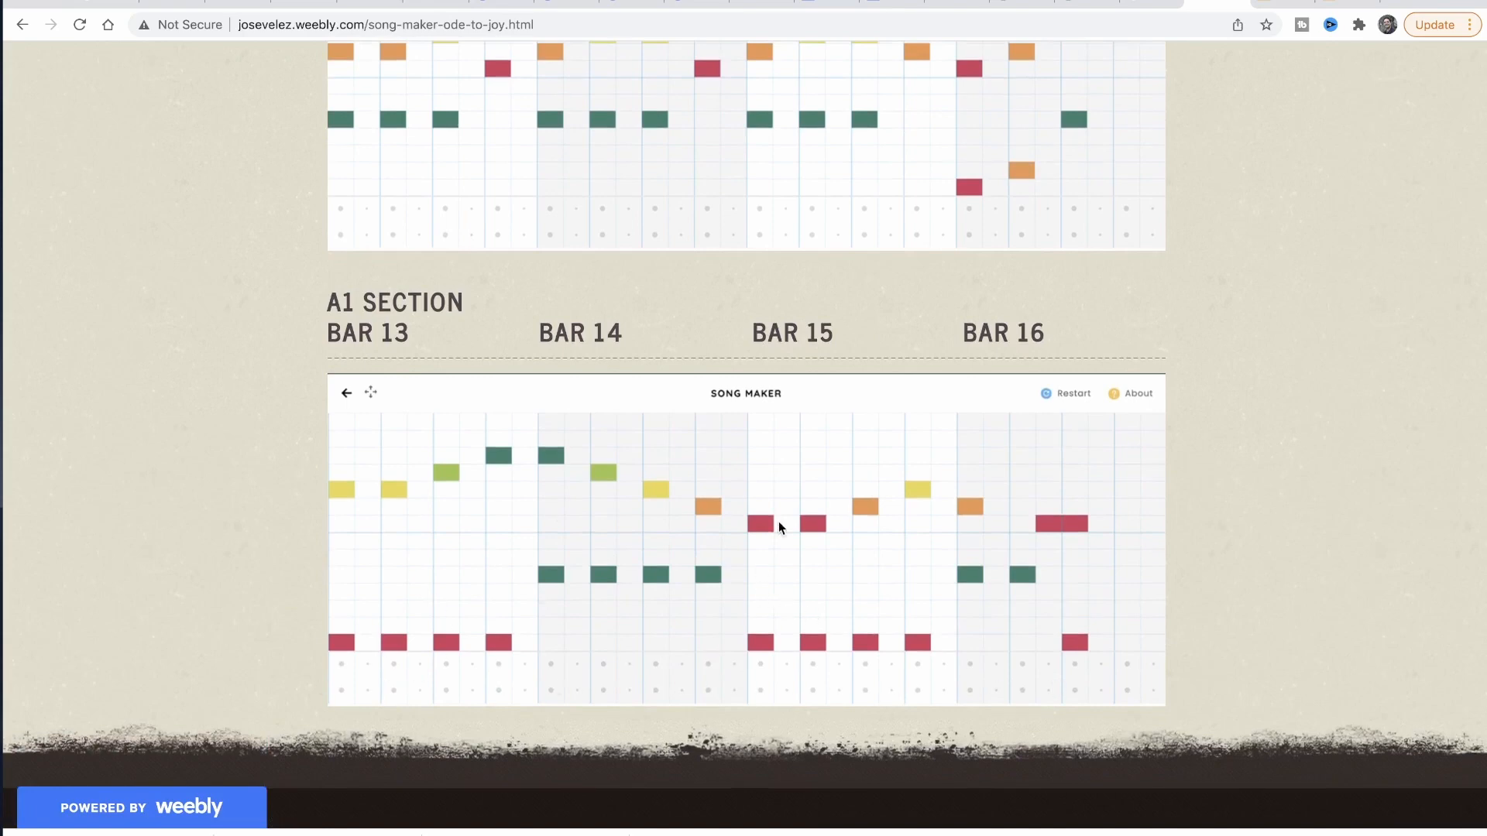
pyautogui.scroll(10, 779, 522)
pyautogui.scroll(1, 779, 522)
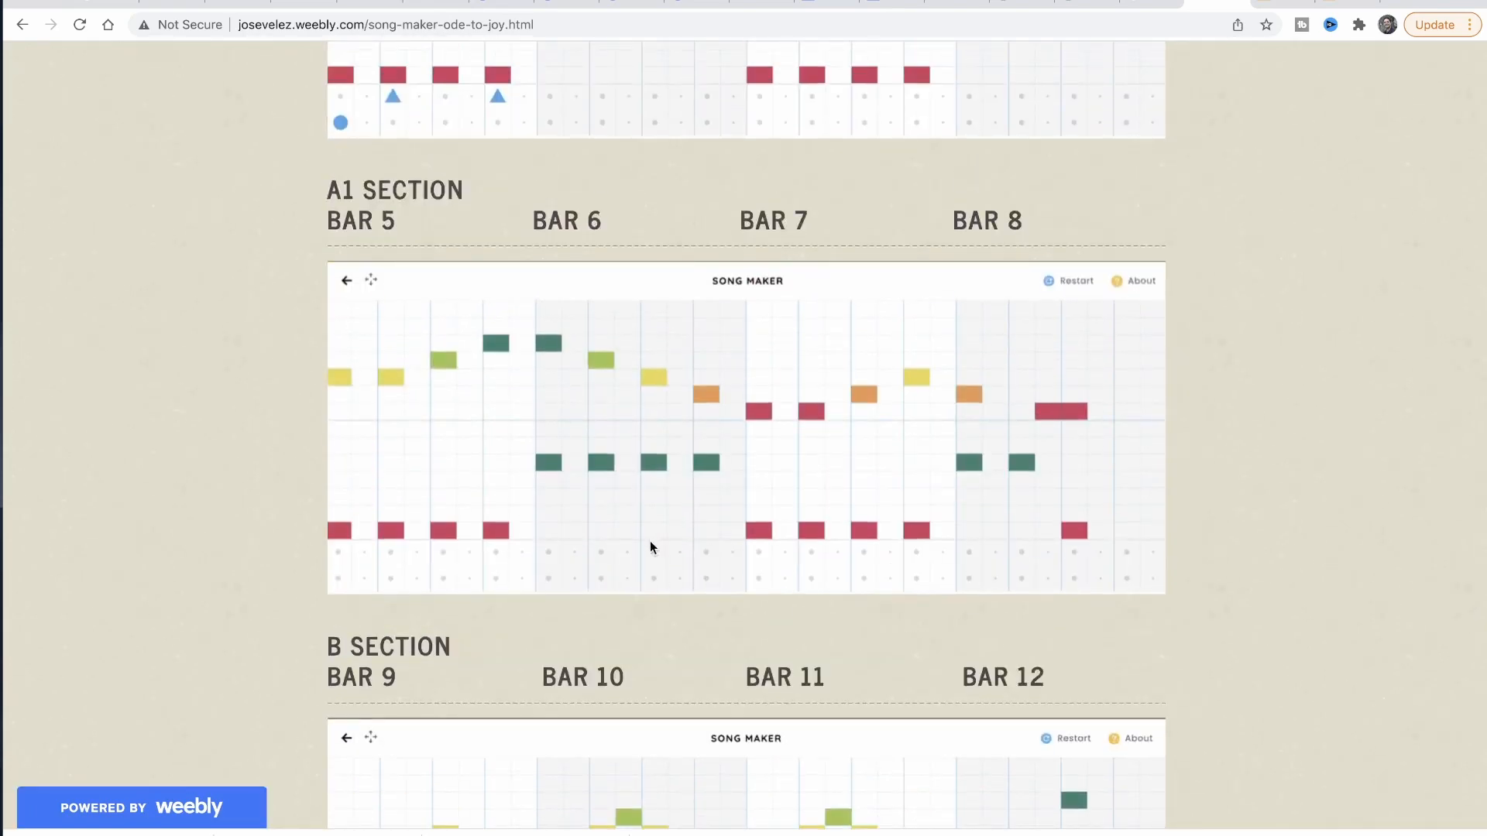
pyautogui.scroll(2, 643, 504)
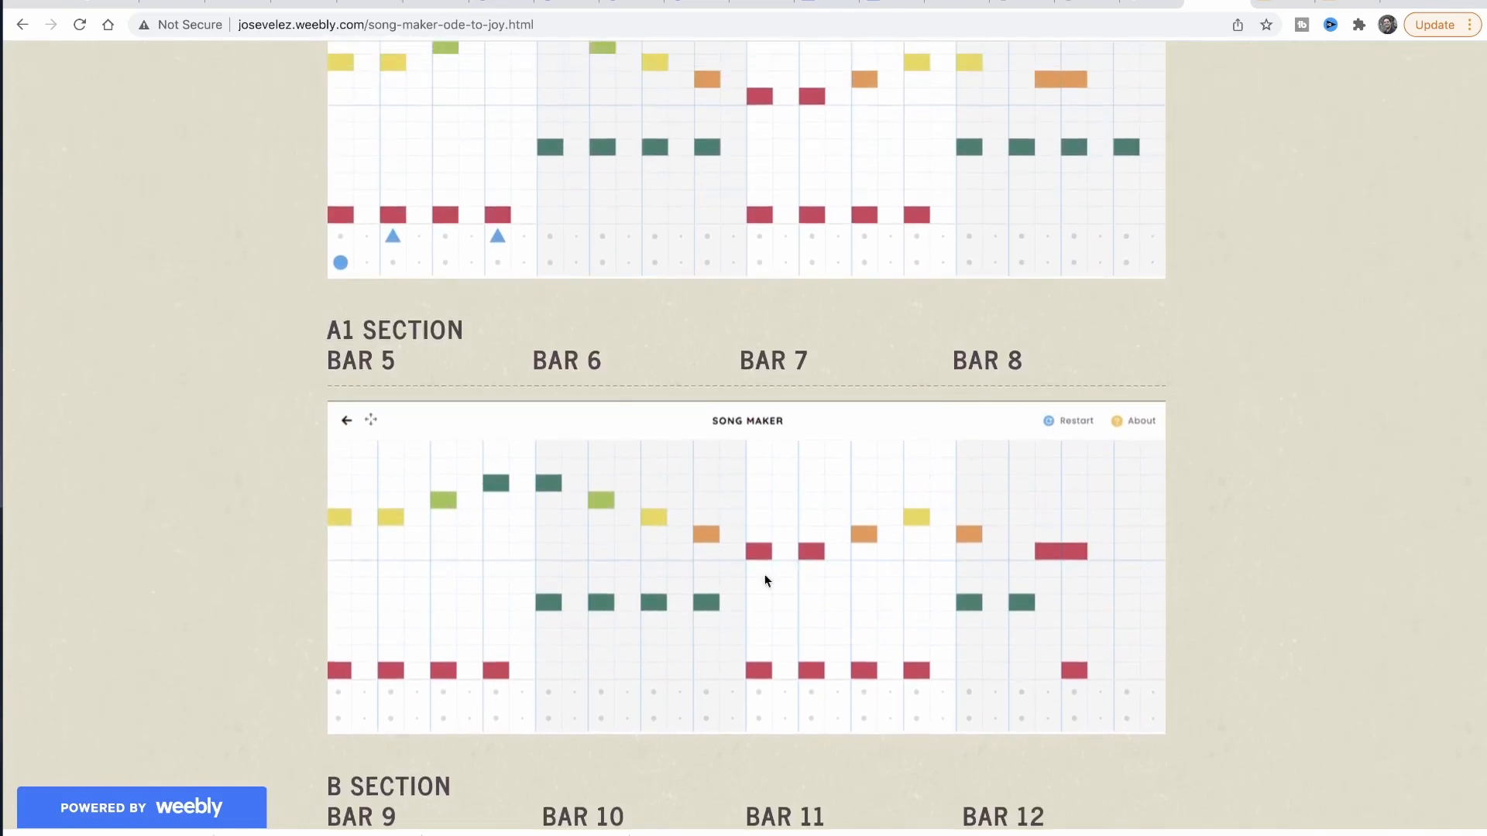
# Step: Review the lesson's song format and four arranging instructions, along with the example charts for bars 9 to 16
pyautogui.scroll(10, 769, 563)
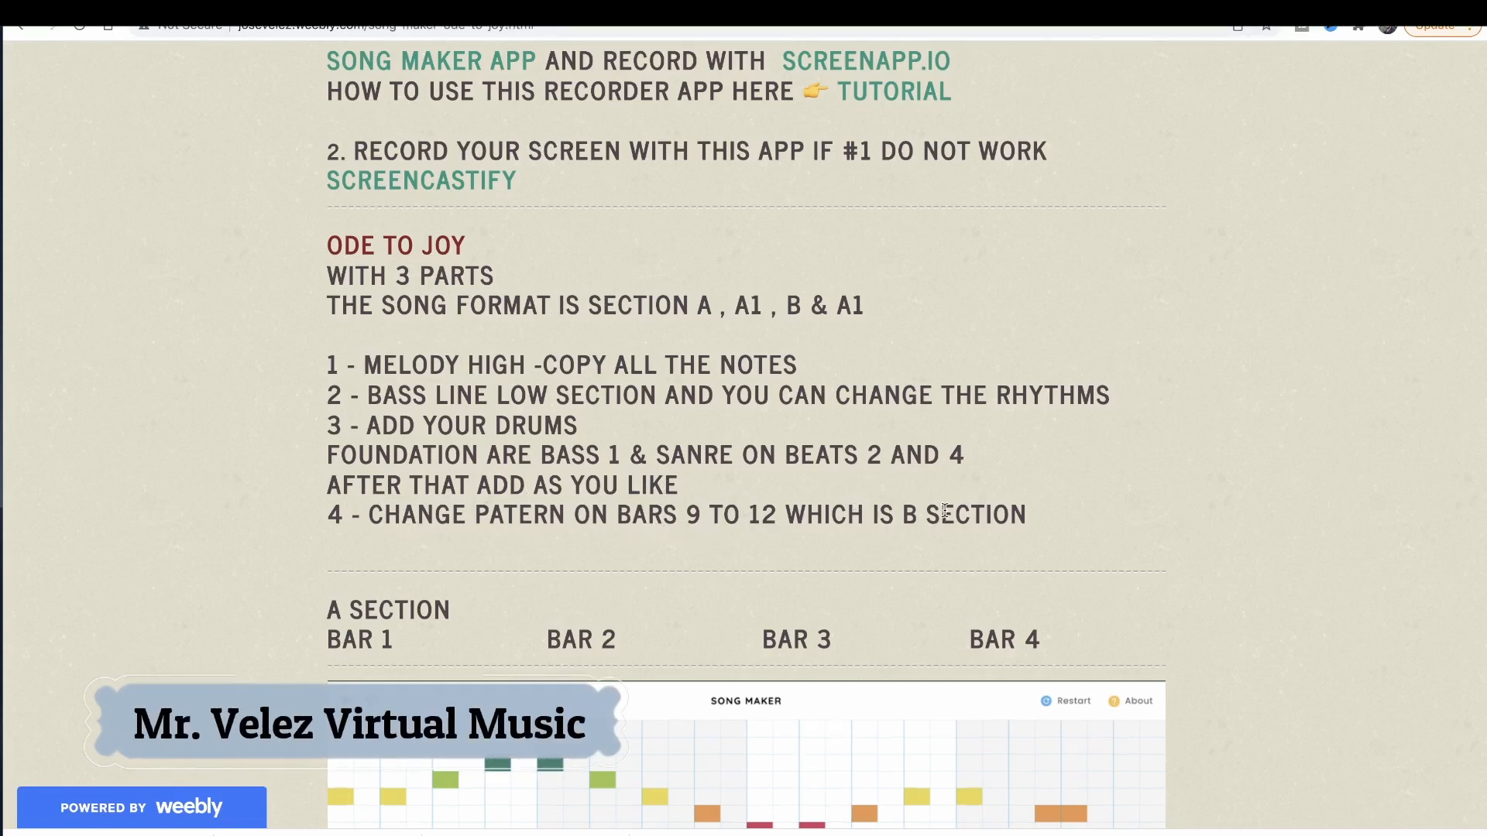
pyautogui.scroll(-17, 941, 516)
pyautogui.scroll(-1, 945, 516)
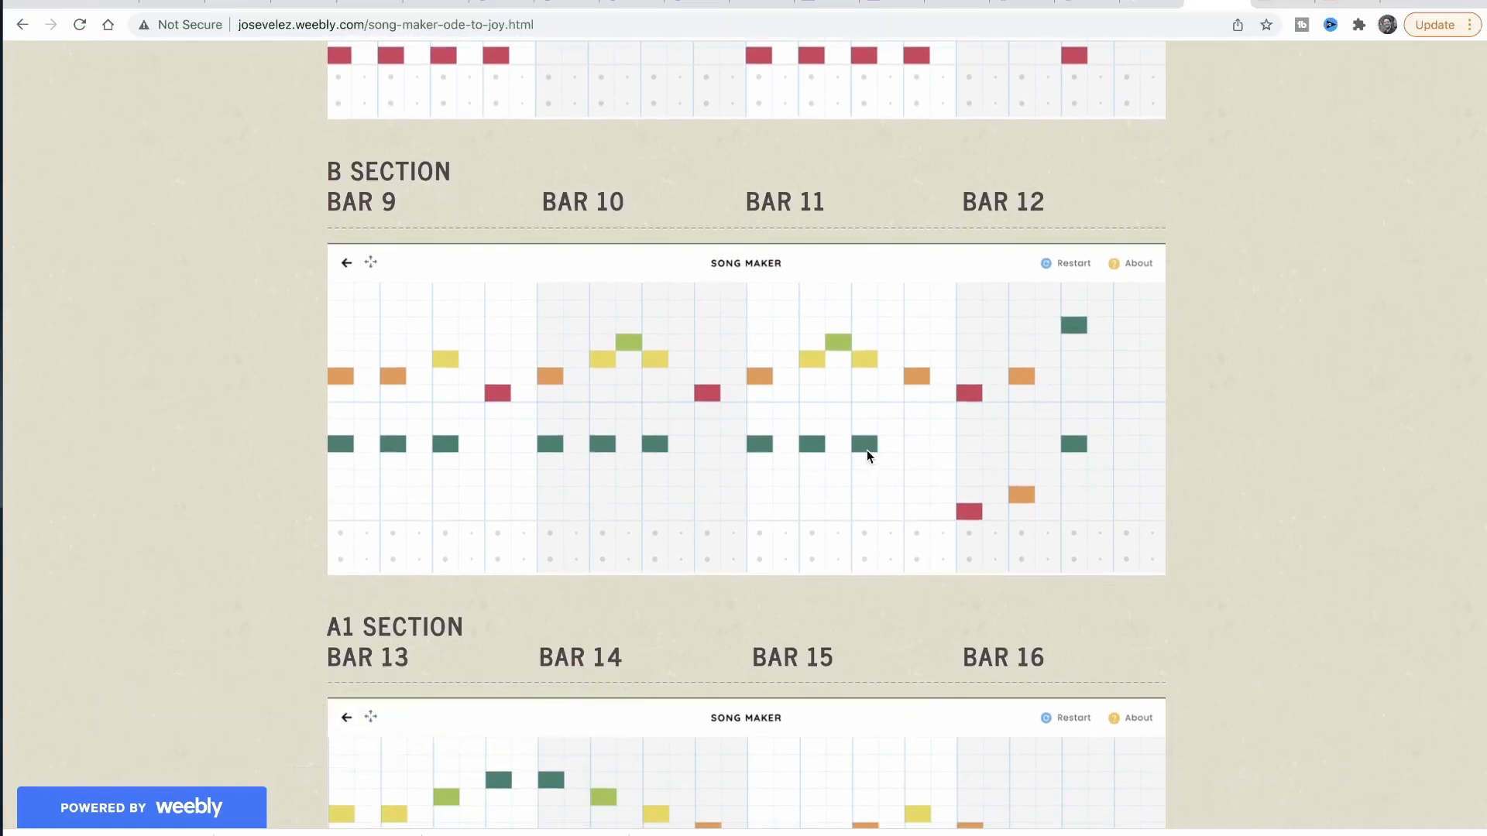
pyautogui.scroll(-4, 866, 449)
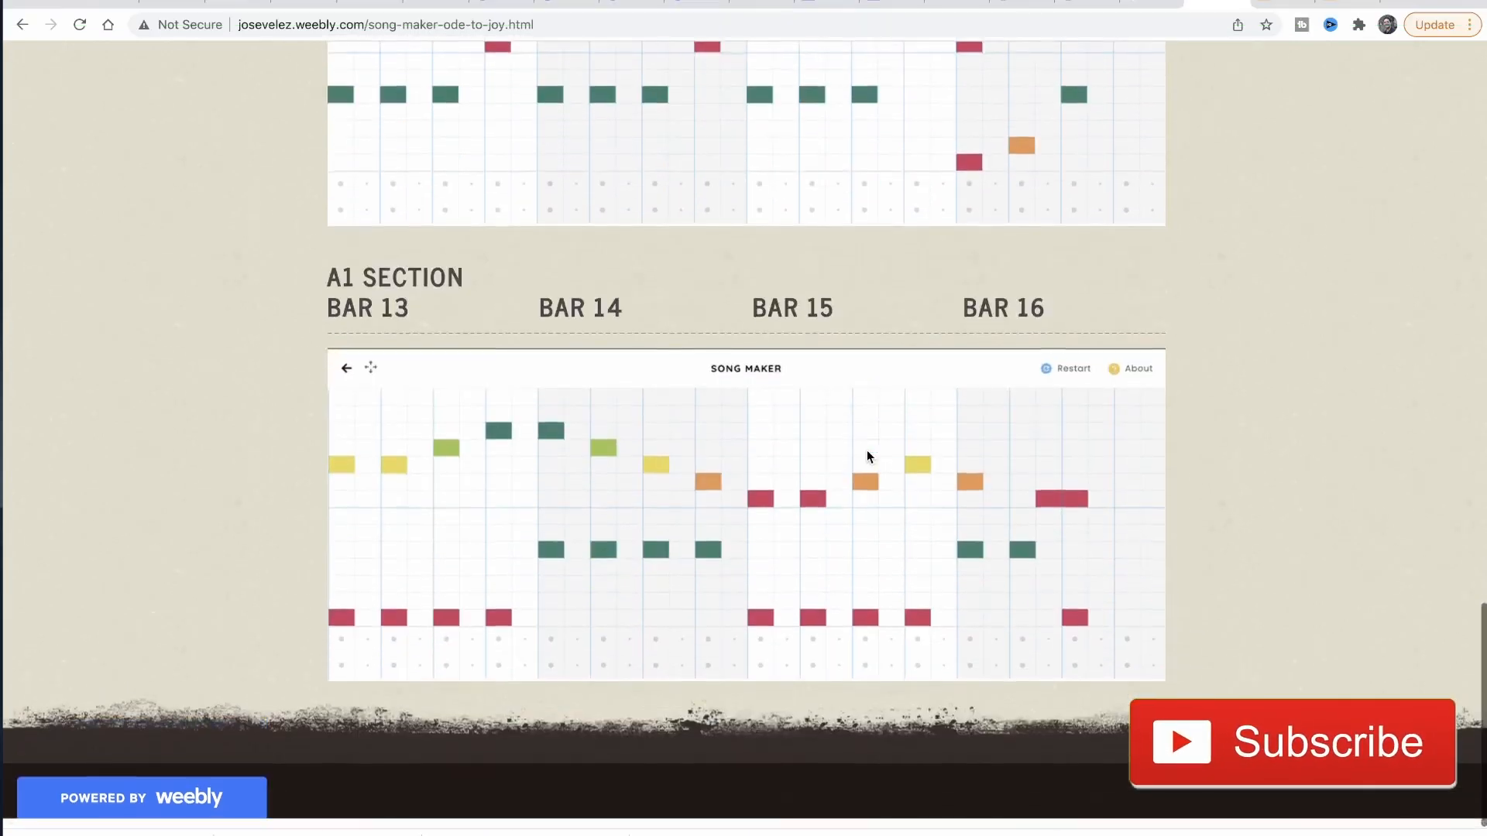